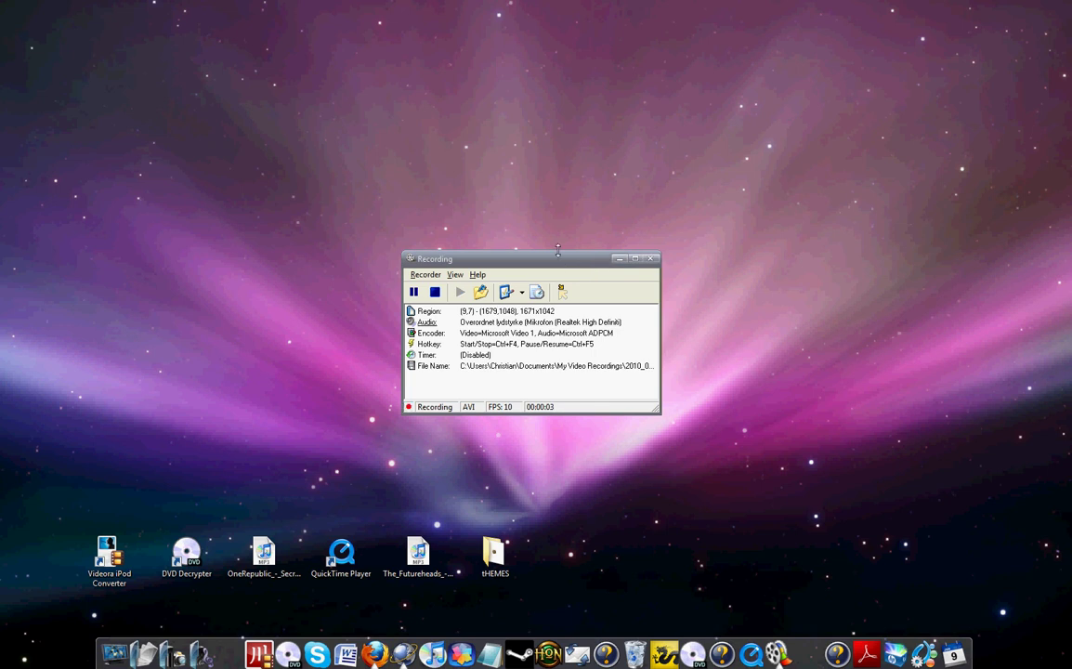
Step: Move the recorder window out of the way and place the DVD Decrypter and Videora iPod Converter shortcuts side by side mid-desktop
drag(552, 252, 0, 641)
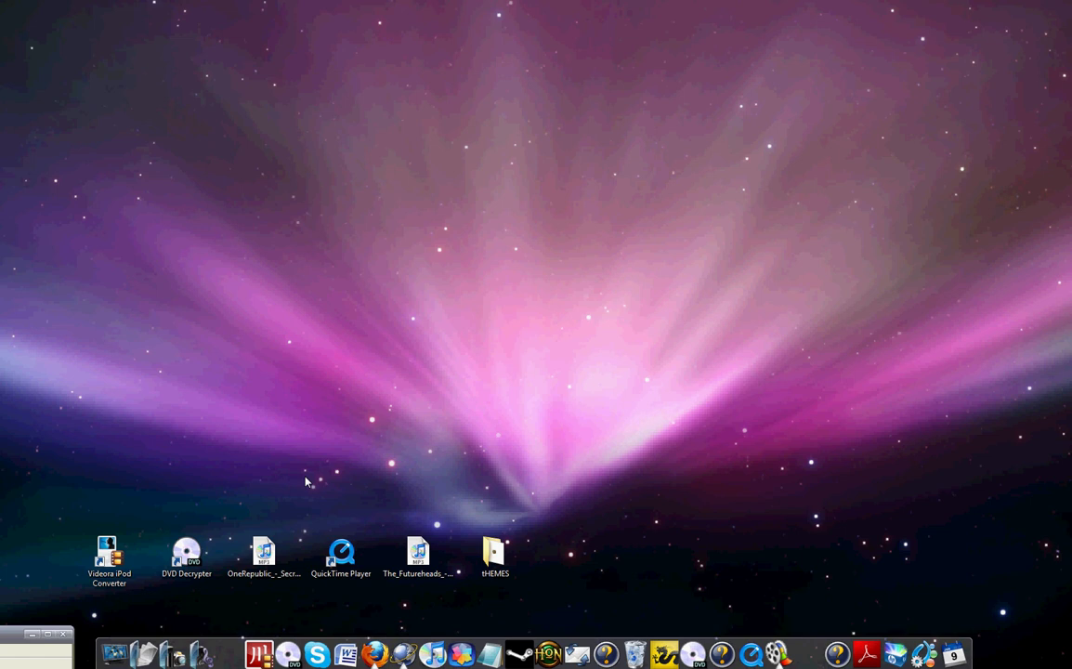
drag(186, 553, 649, 214)
click(282, 344)
drag(109, 552, 563, 228)
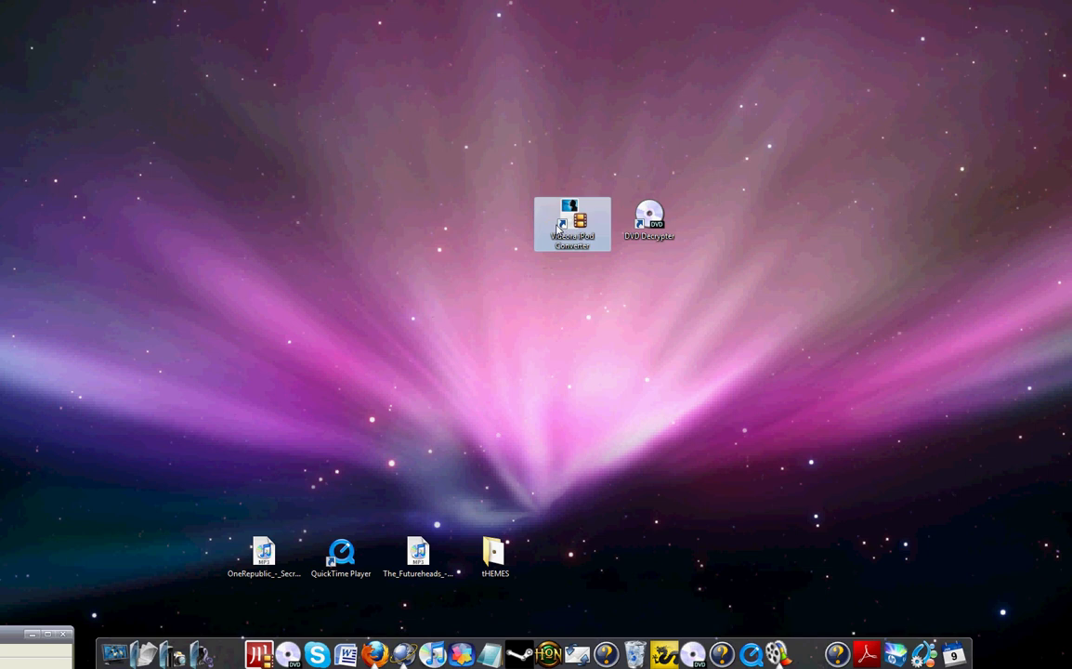
click(408, 198)
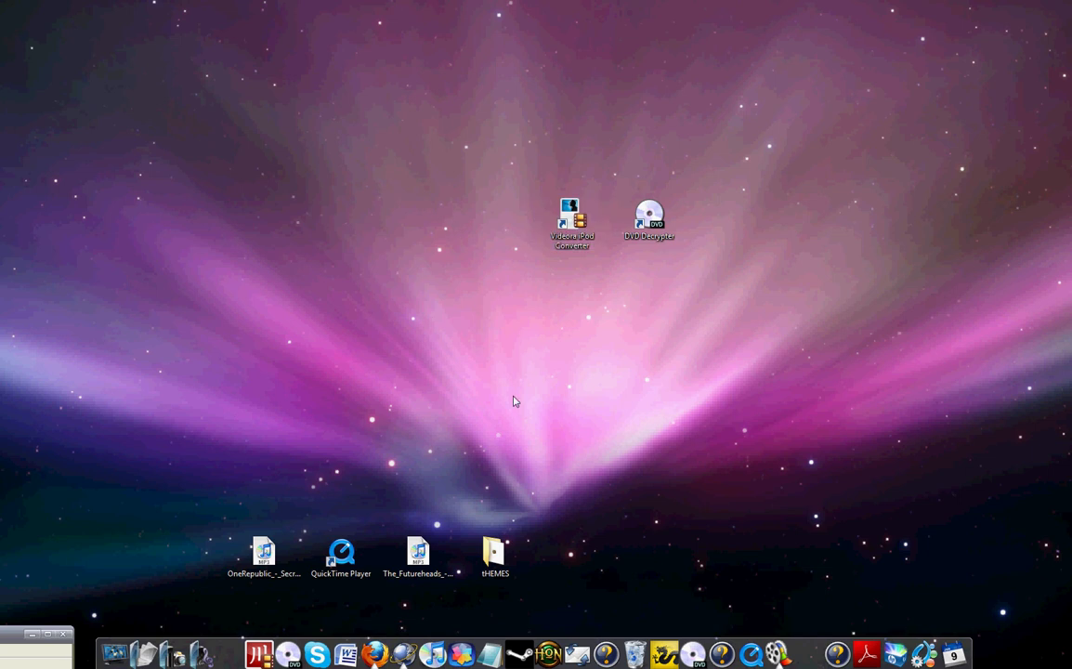
Step: Open Firefox and restore its window to a smaller size over the desktop
click(374, 654)
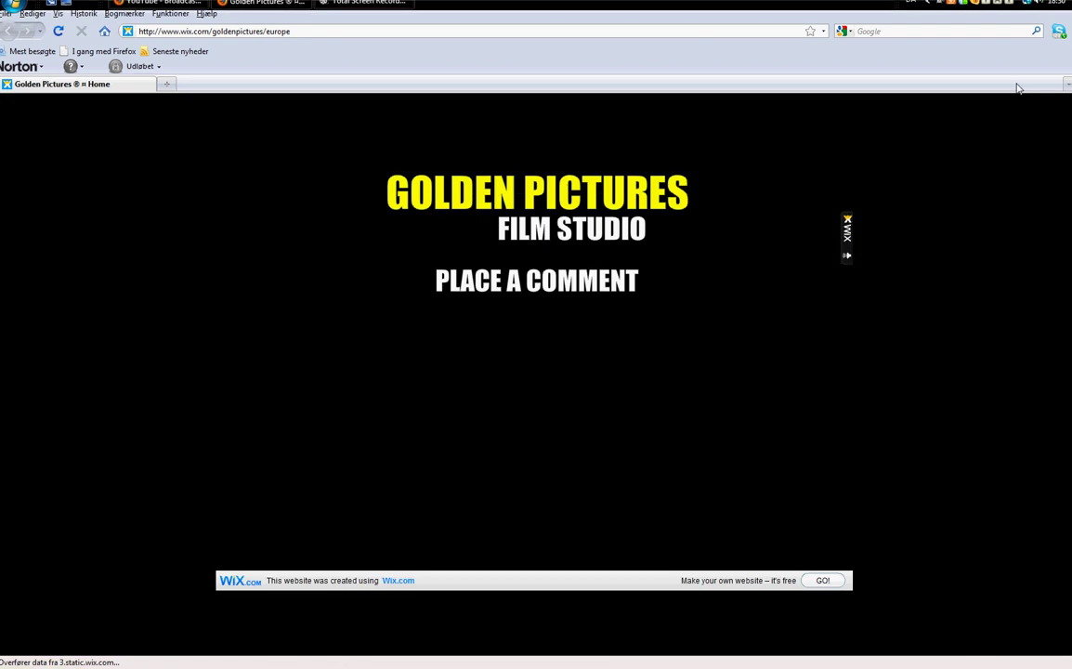
click(1037, 2)
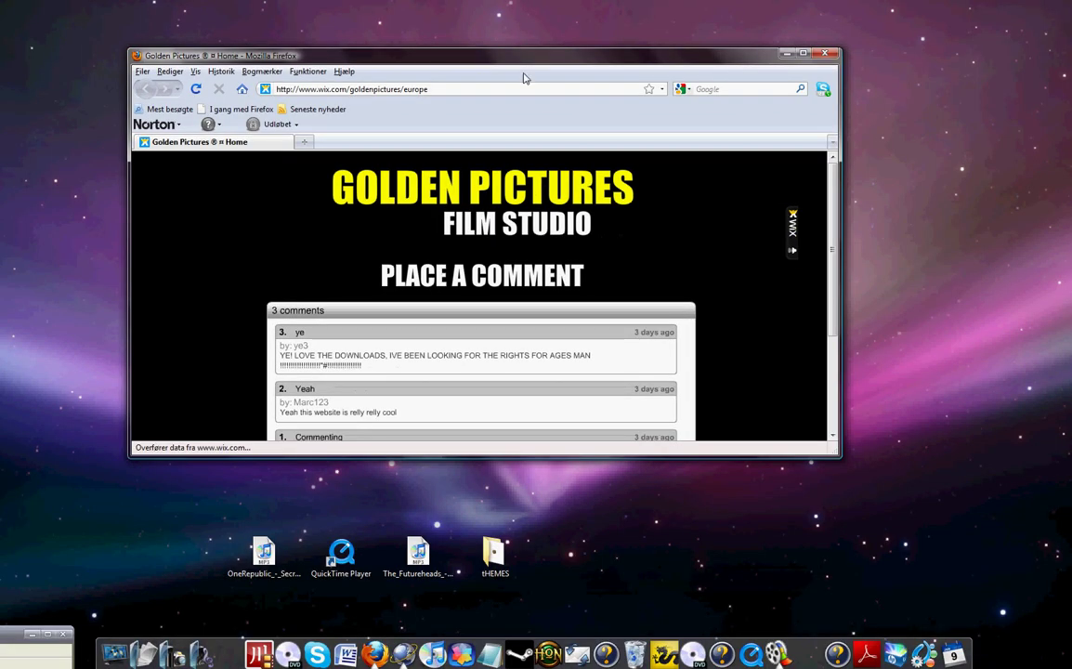
drag(428, 89, 2, 67)
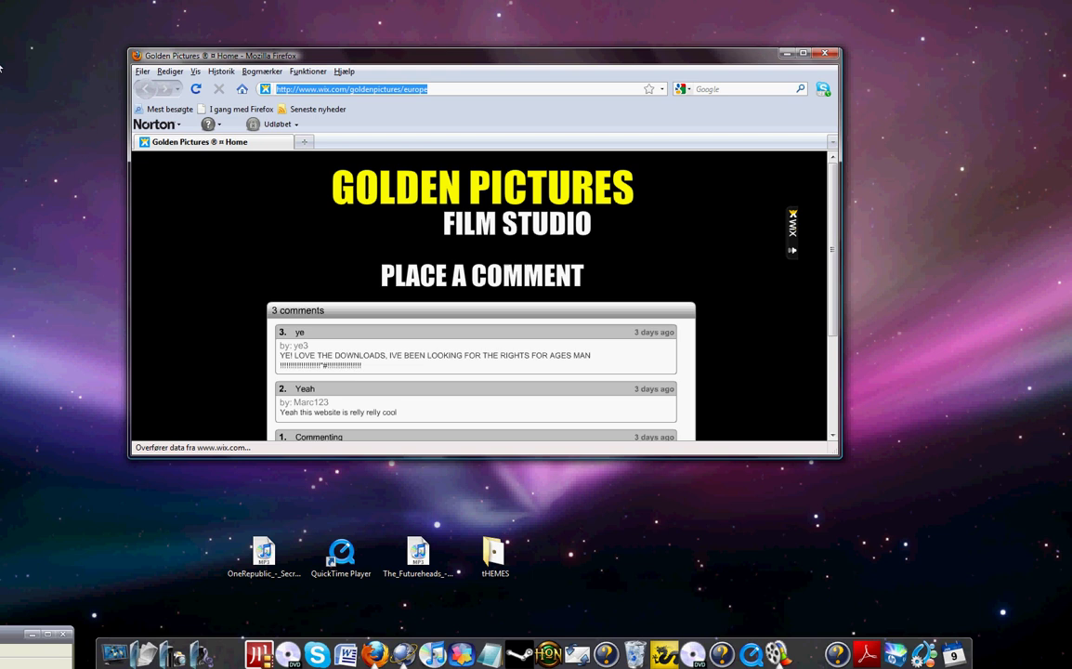
Step: Search Google for "dvddecrypter" and open the DVD Decrypter file mirror page at dvddecrypter.org.uk
click(718, 90)
text(dv)
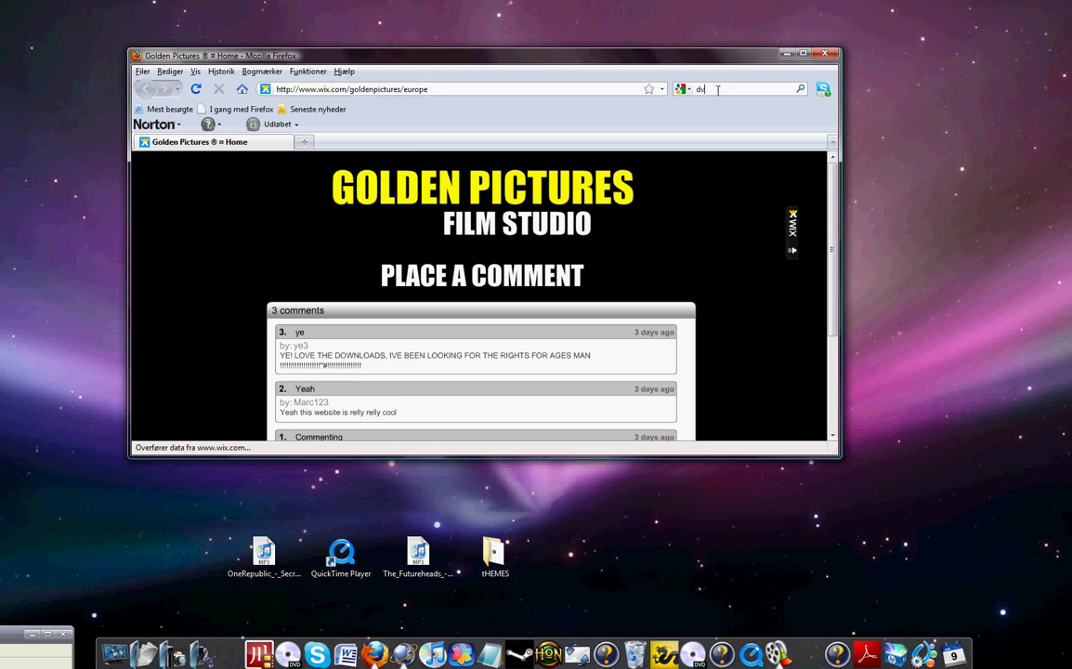
text(d)
key(Down)
key(Return)
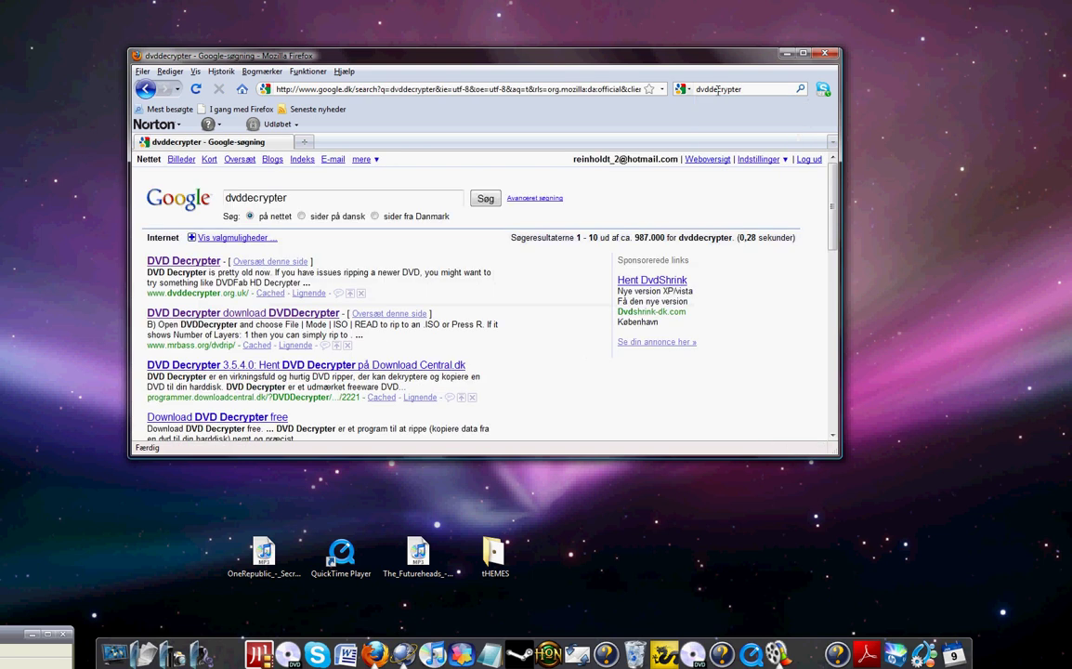
click(183, 260)
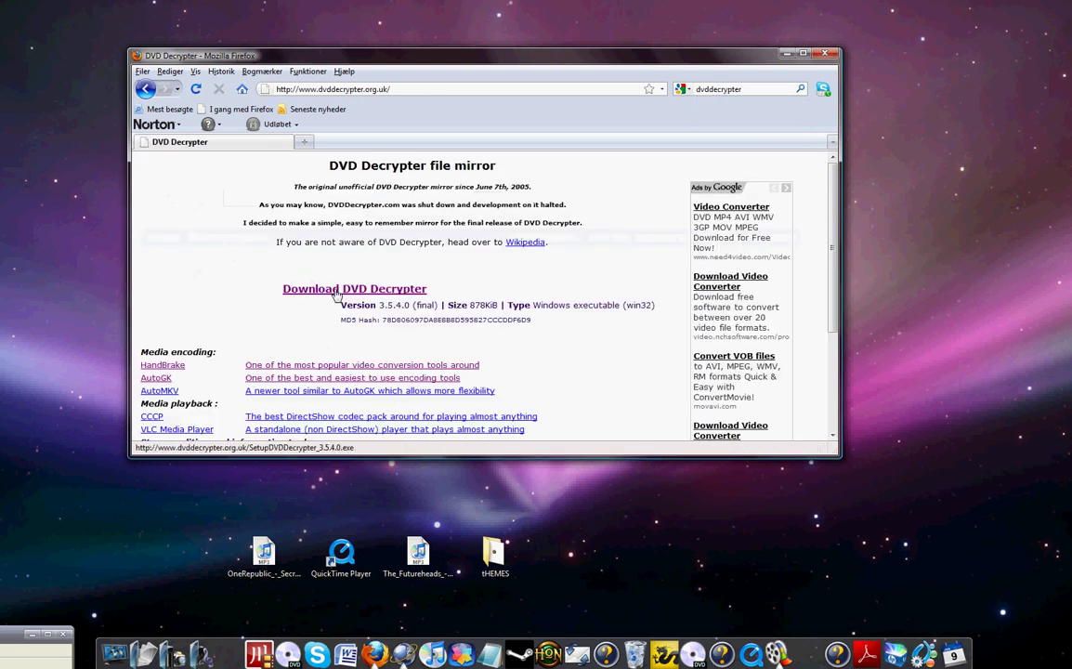
Step: Search Google for "videroa ipod converter" and open the Videora iPod Converter page
click(711, 90)
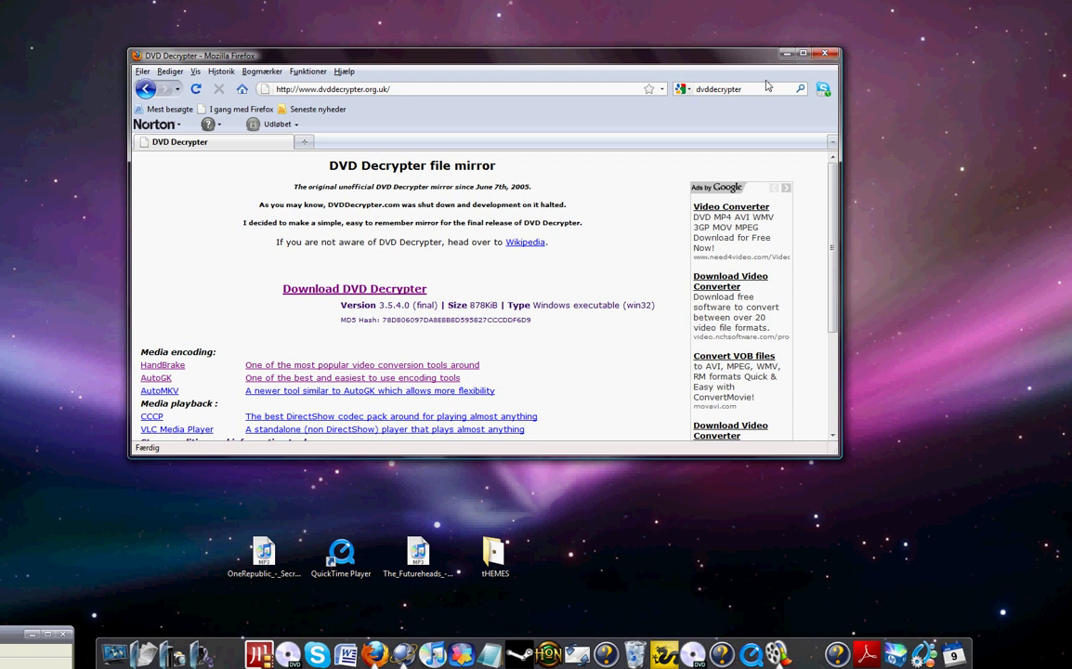
key(BackSpace)
text(vide)
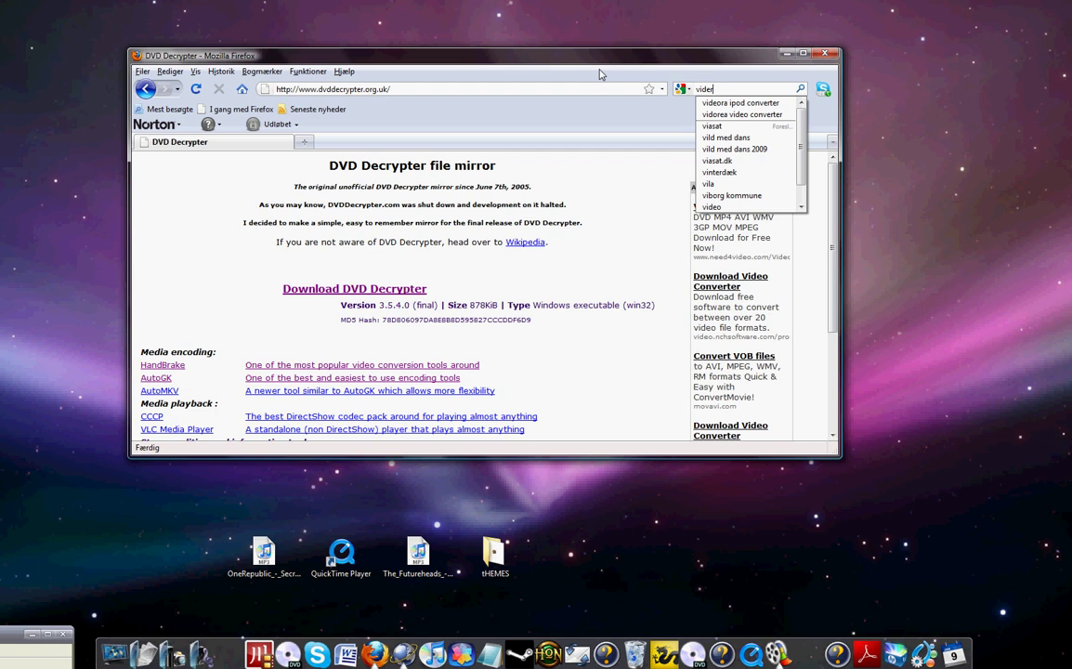
text(roa)
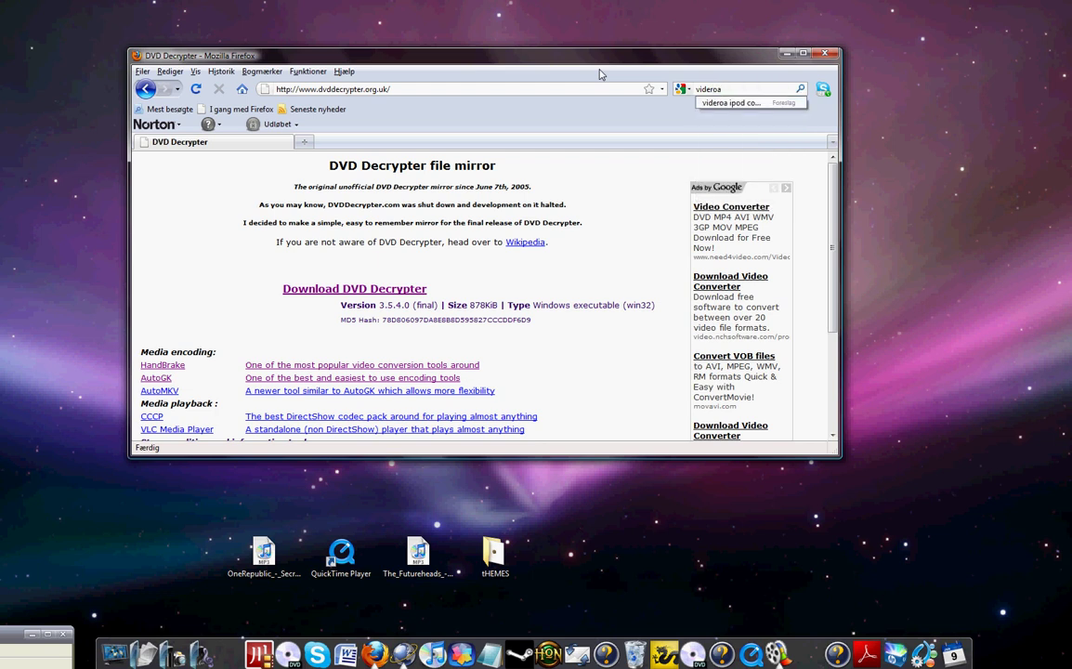
key(Down)
key(Return)
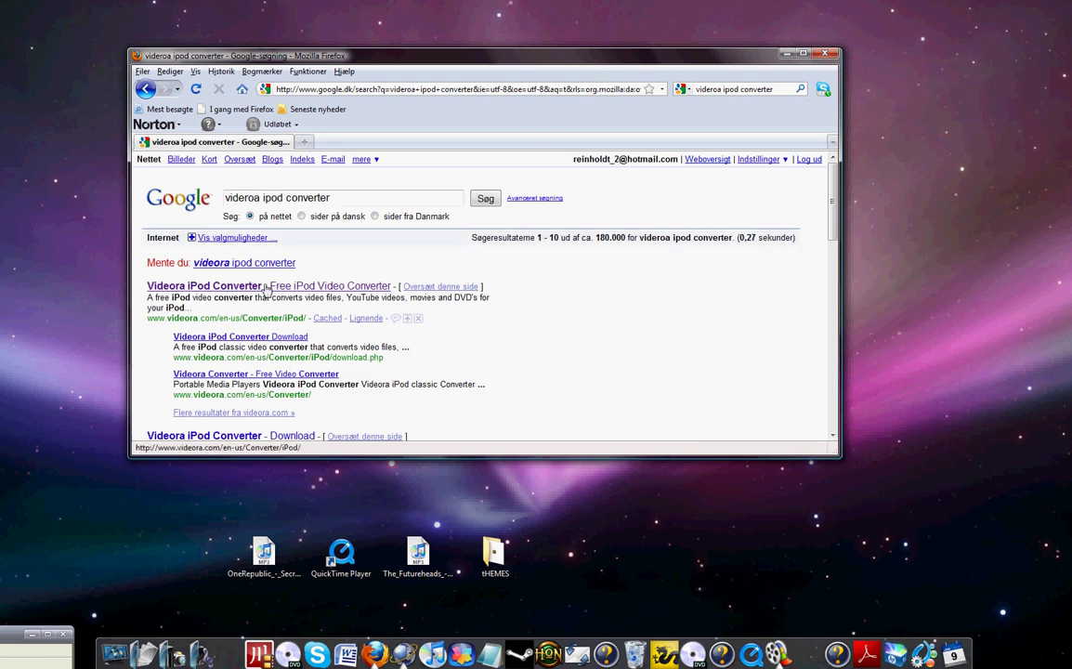
click(267, 288)
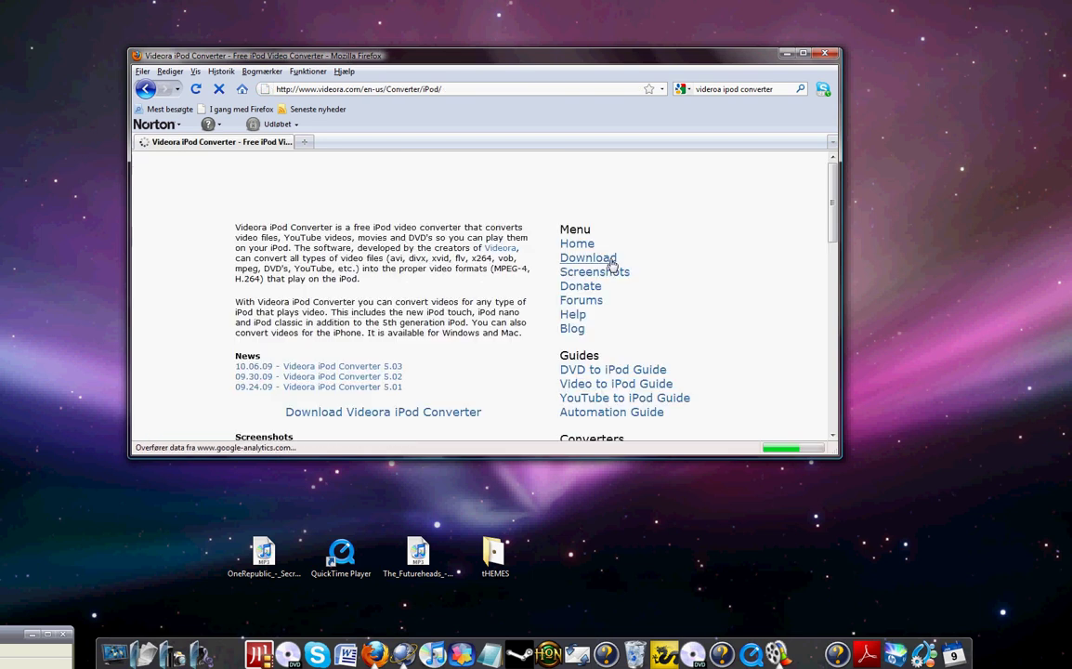
Step: Examine the Videora iPod Converter page for its download link, and close the browser
scroll(340, 324, down, 3)
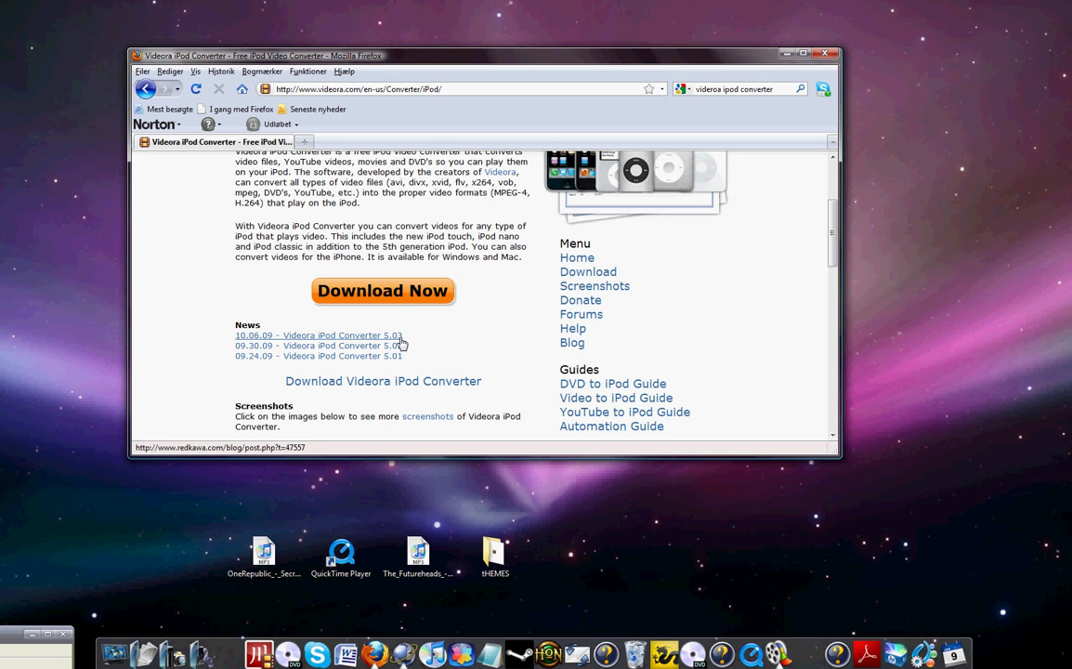
scroll(493, 297, up, 3)
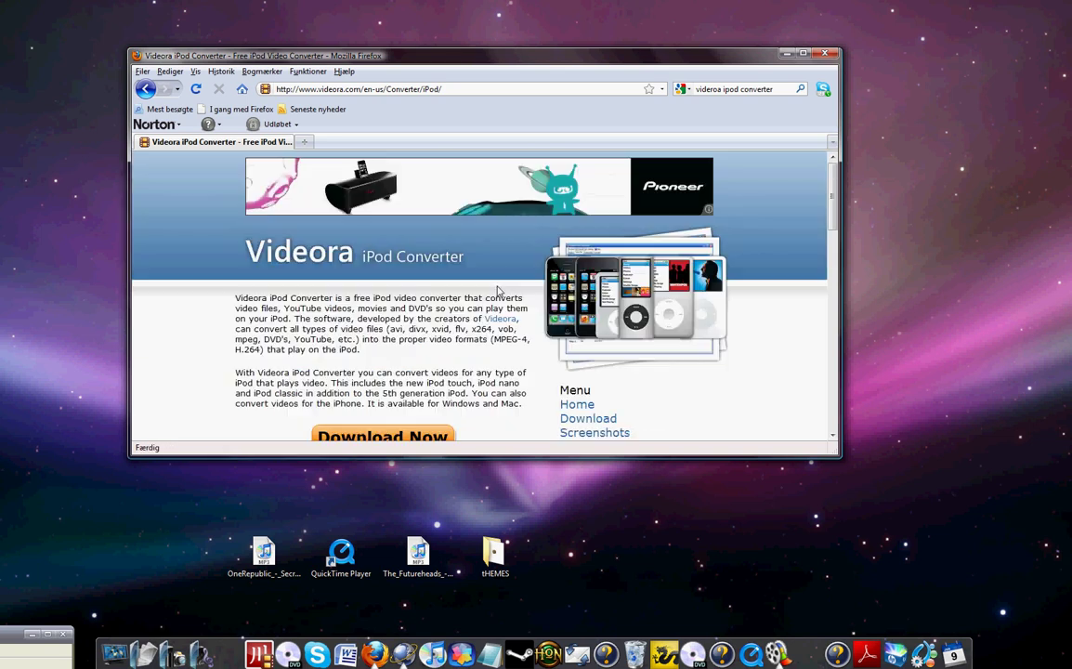
scroll(487, 298, down, 1)
scroll(487, 299, down, 3)
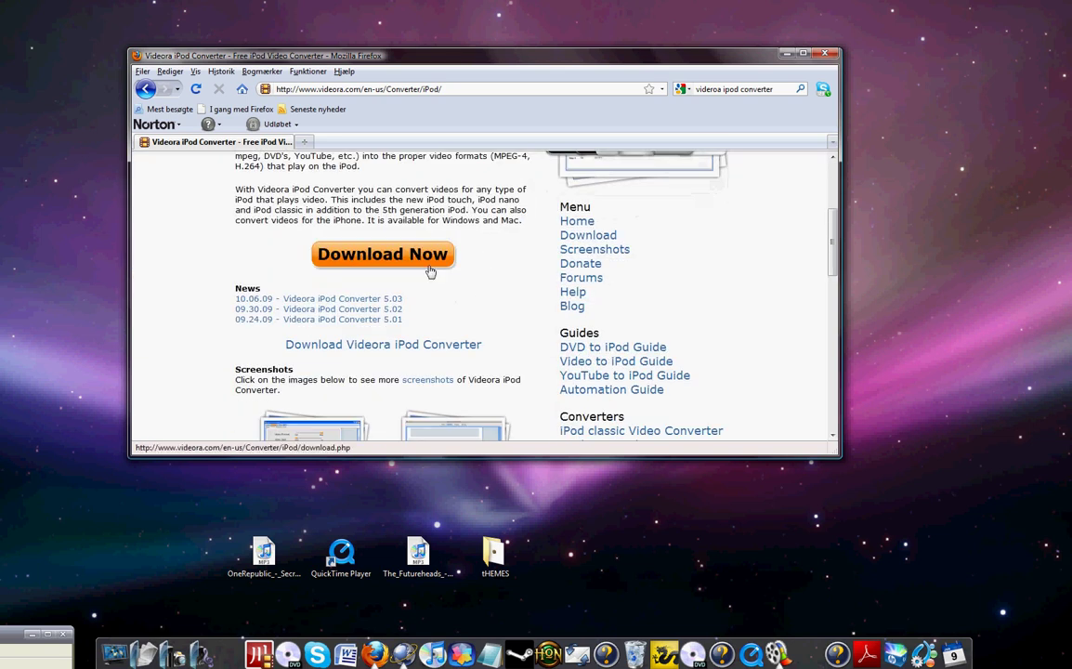
scroll(430, 270, up, 3)
scroll(431, 265, down, 4)
scroll(428, 279, up, 2)
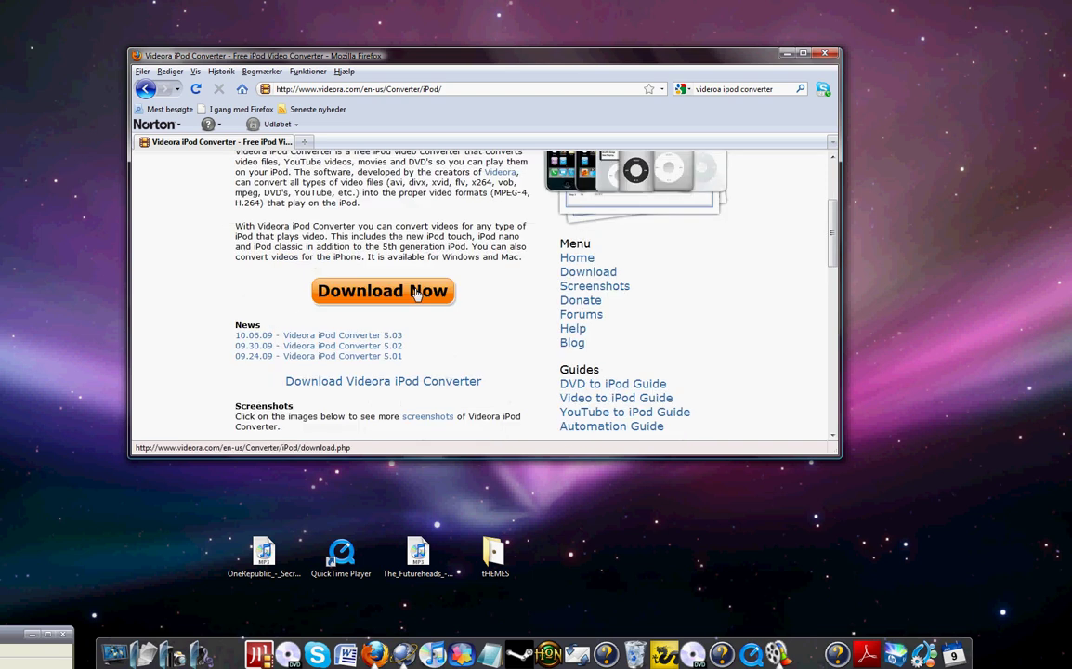
click(825, 55)
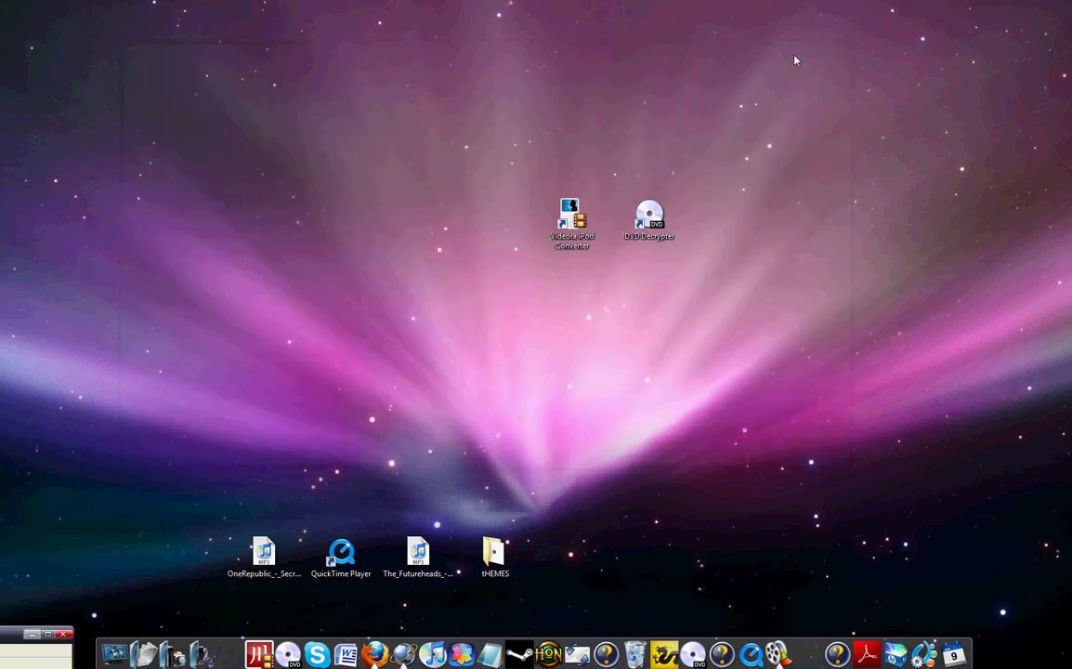
Step: Tuck the recorder window away, launch DVD Decrypter from the desktop and centre its window on the screen
double_click(14, 627)
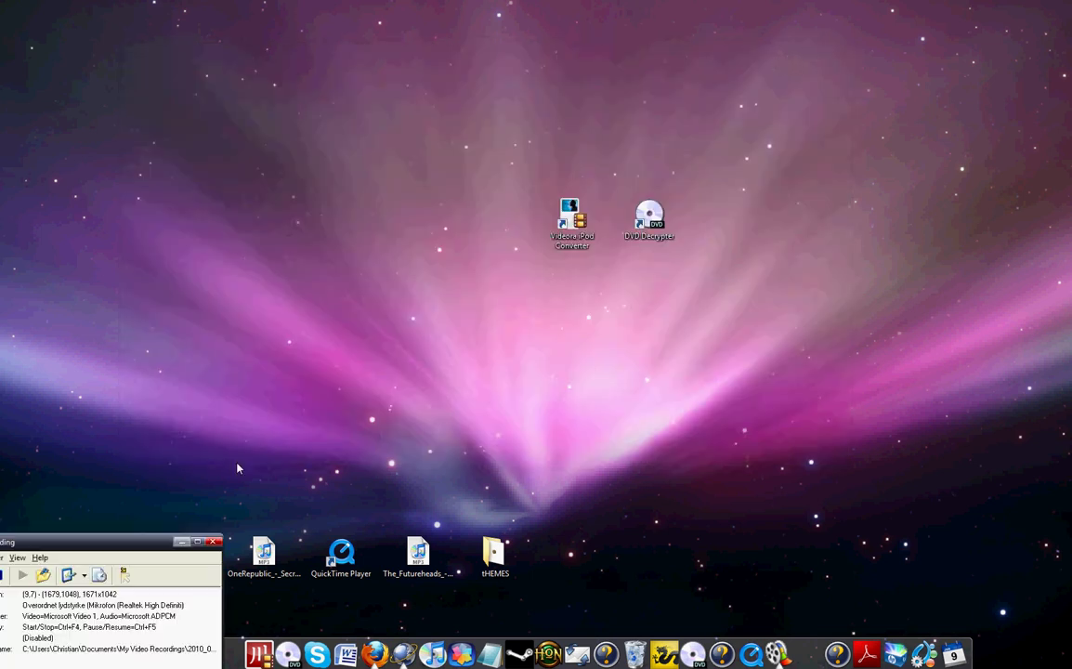
drag(59, 440, 0, 637)
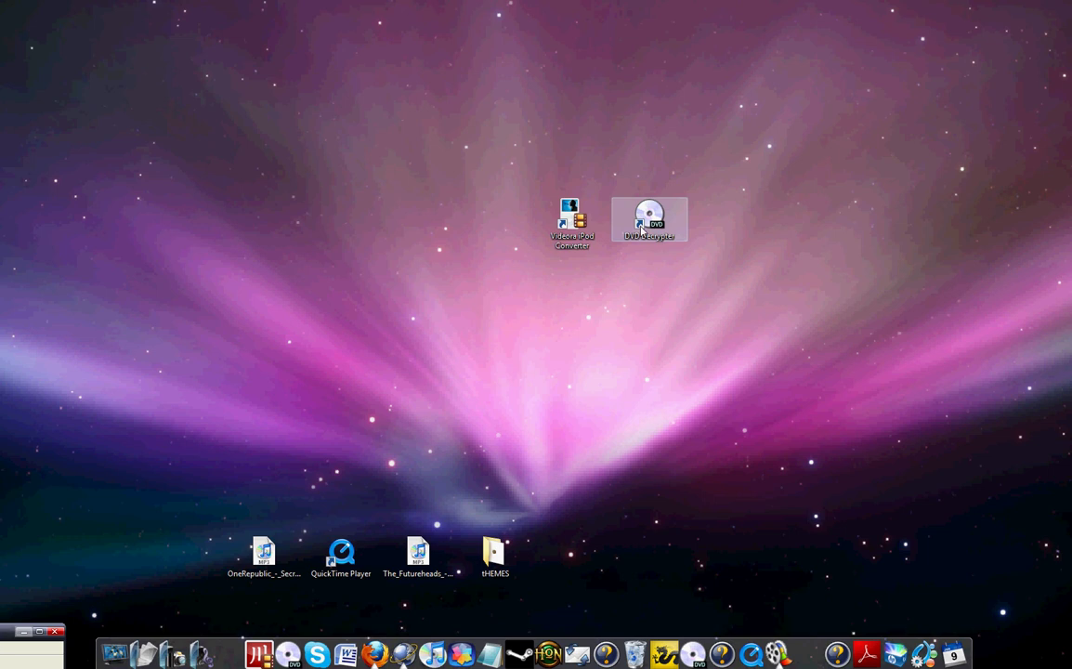
double_click(643, 231)
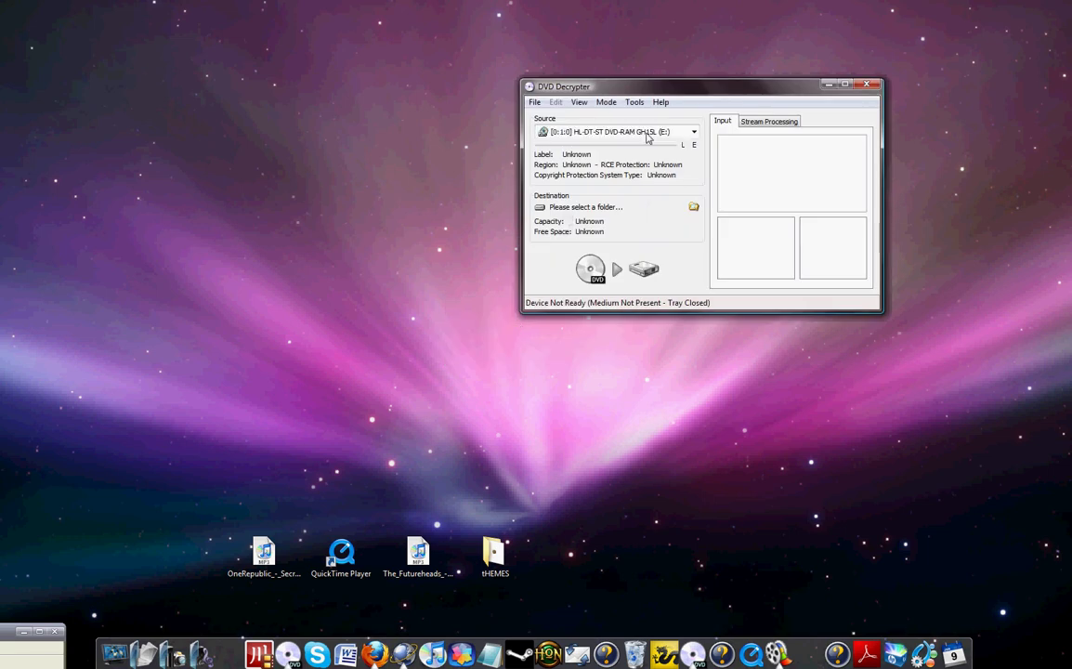
drag(703, 89, 553, 204)
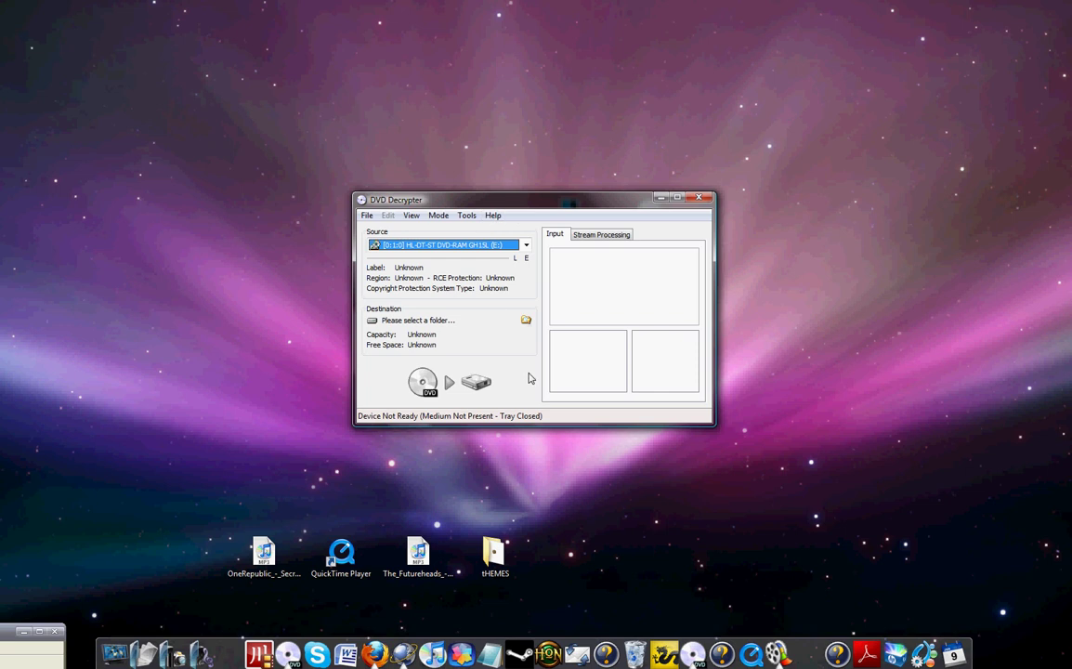
Step: Select the IFO mode and set its file splitting to None in the DVD Decrypter settings
click(447, 220)
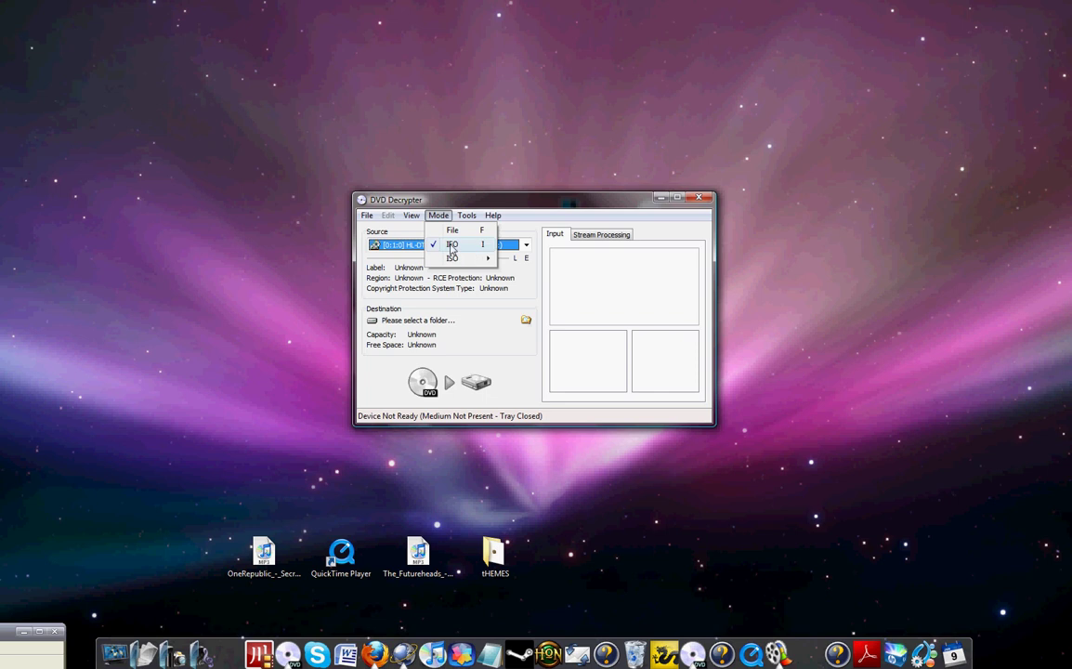
click(457, 245)
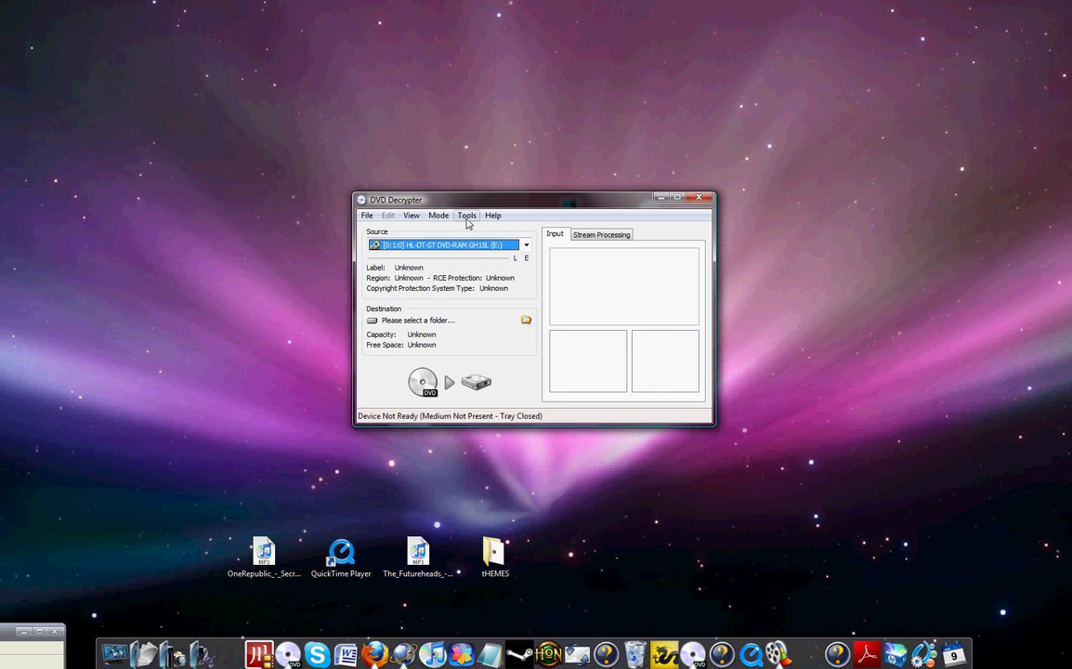
click(466, 215)
click(507, 313)
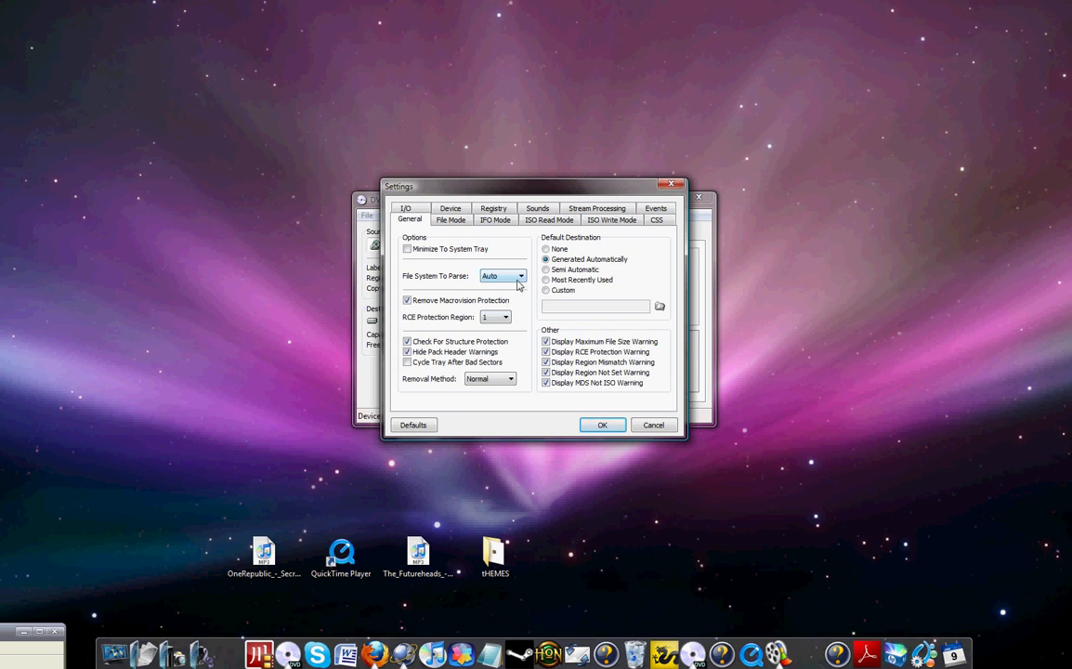
click(517, 280)
click(516, 294)
click(498, 221)
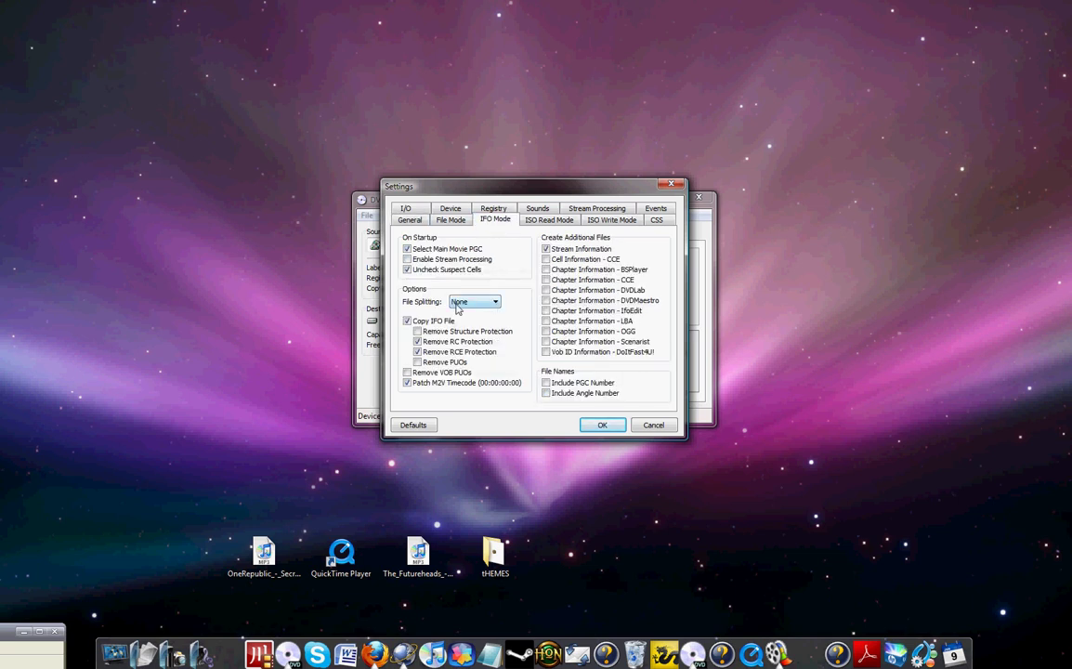
click(497, 302)
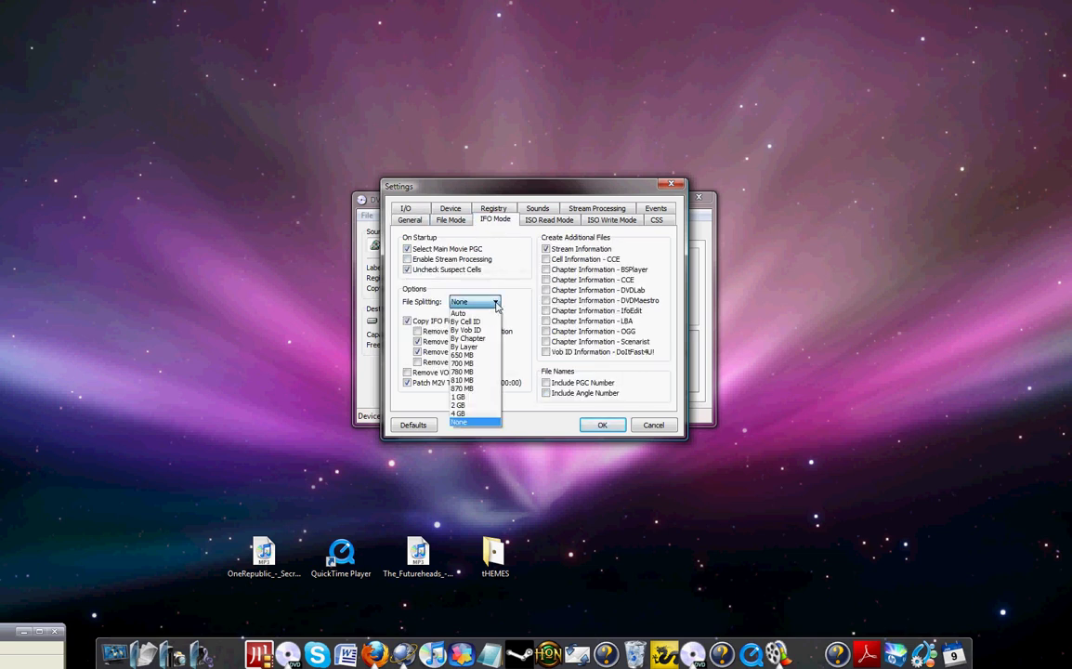
click(472, 422)
click(603, 425)
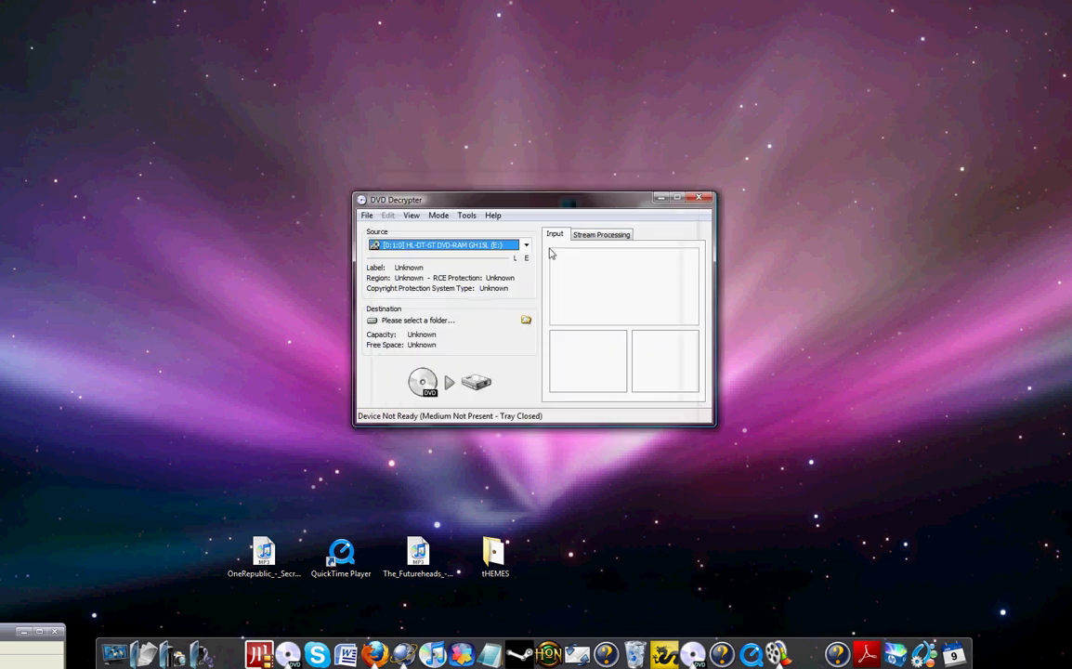
Step: Move the DVD Decrypter window aside and check the source drive list for the E: drive holding the DVD
click(598, 237)
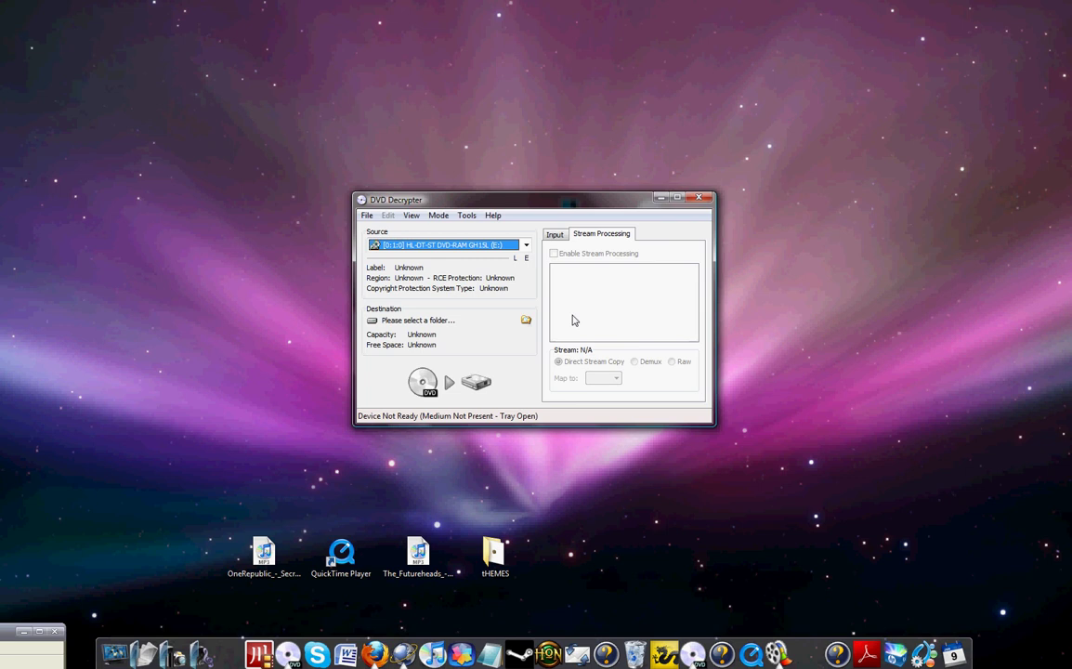
drag(560, 206, 462, 249)
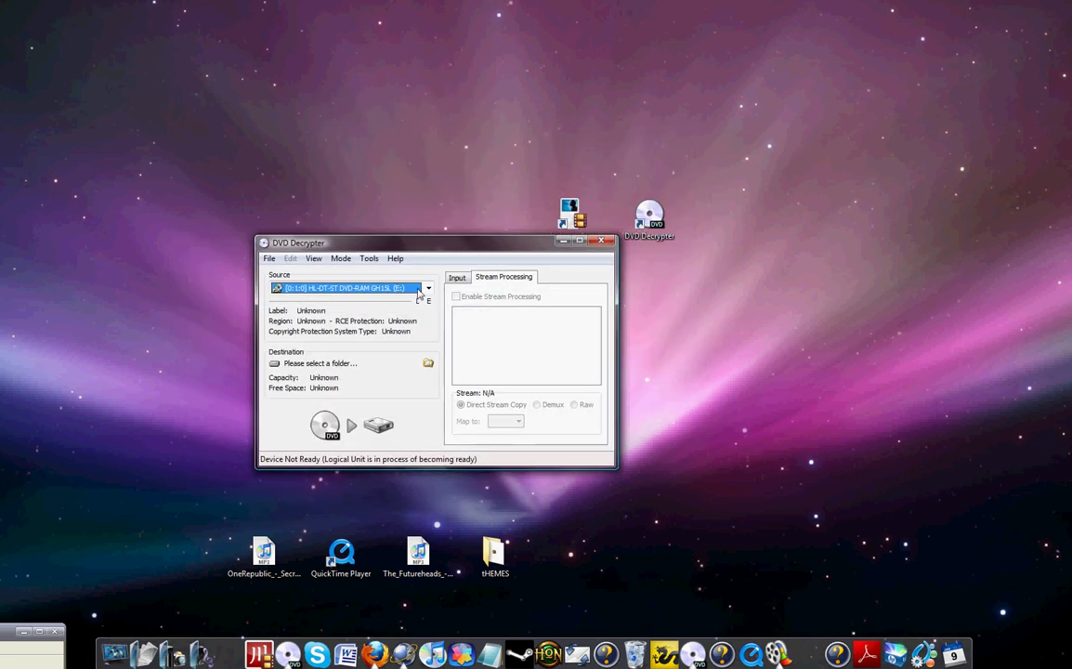
click(428, 292)
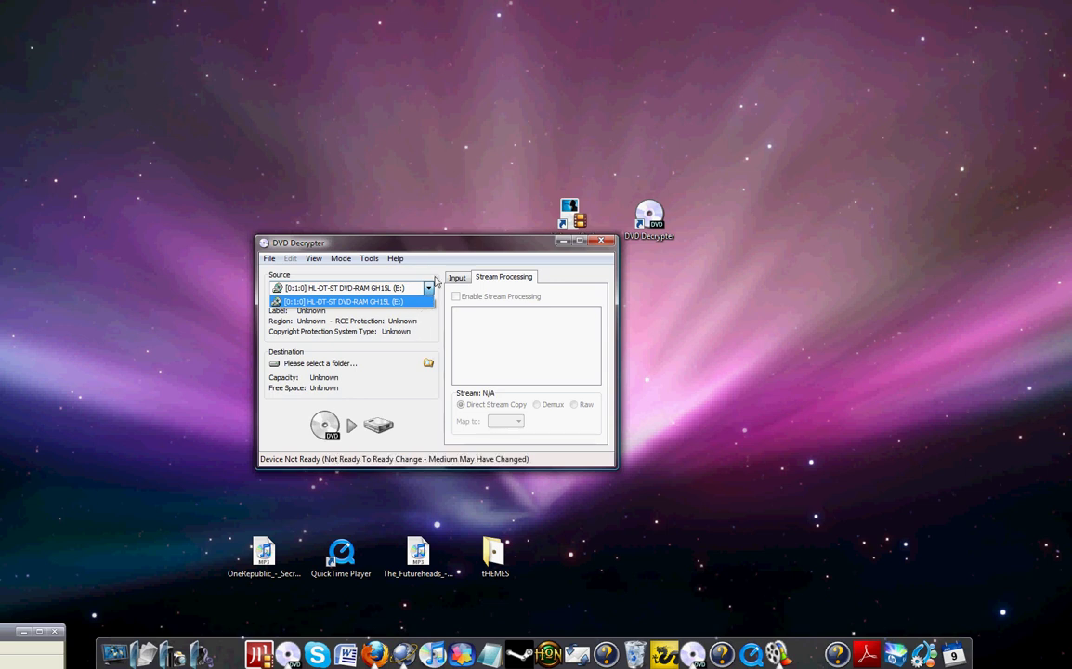
click(445, 257)
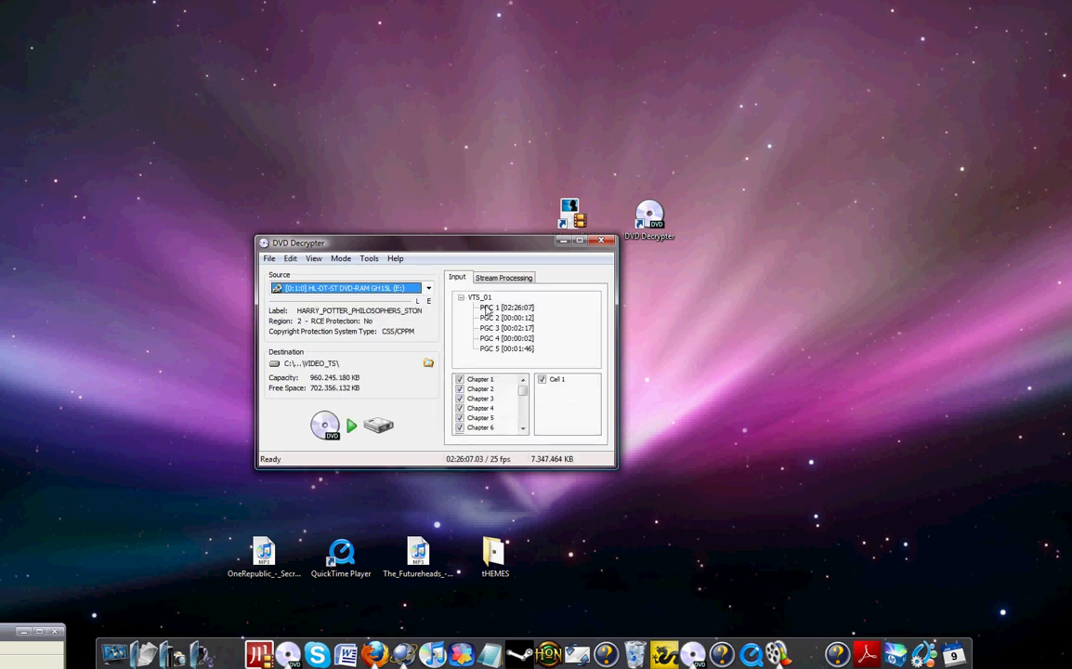
Step: Enable stream processing and exclude the Dansk (0x81) and Norsk (0x82) audio streams
click(504, 277)
click(456, 298)
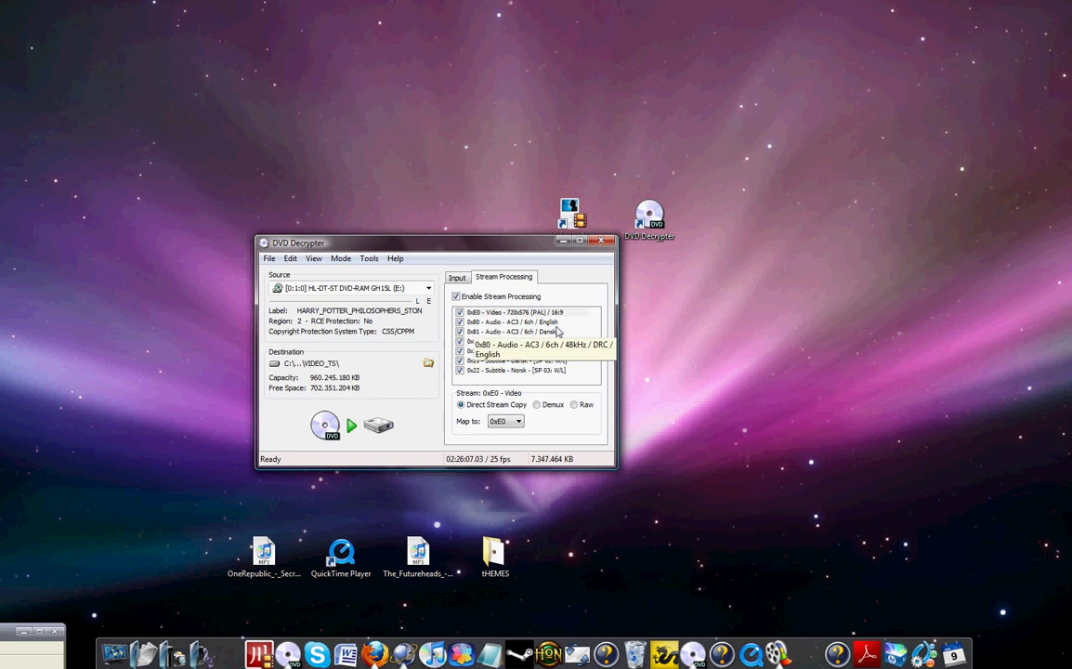
click(460, 342)
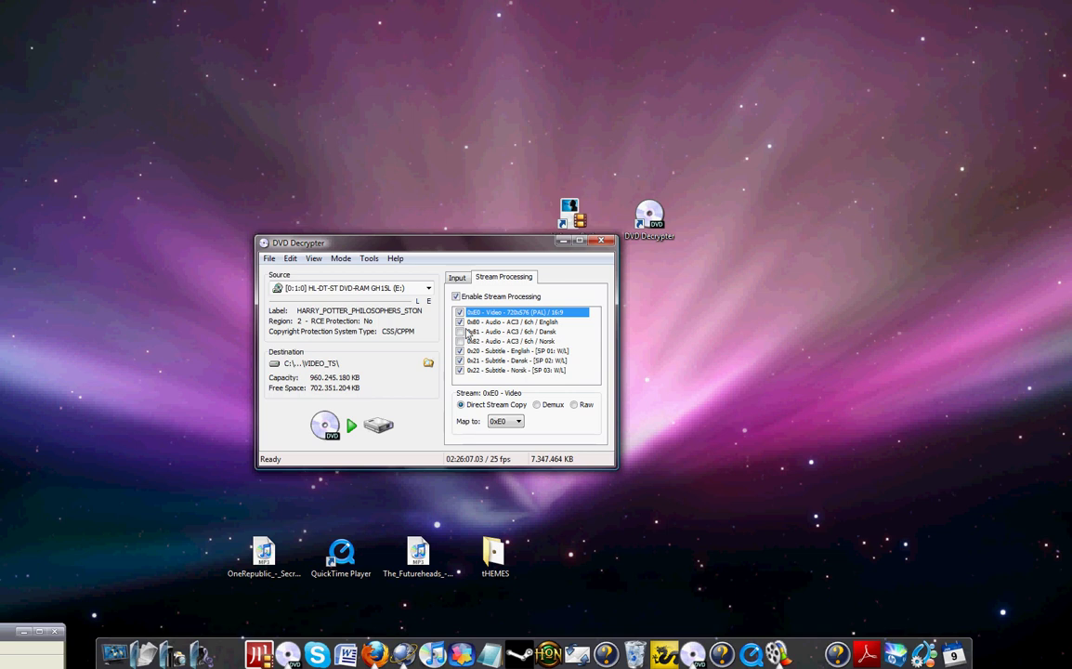
Step: Exclude the English, Dansk and Norsk subtitle streams (0x20–0x22) and start the rip, replacing all existing files in the destination folder
click(460, 370)
click(460, 354)
click(461, 359)
click(336, 430)
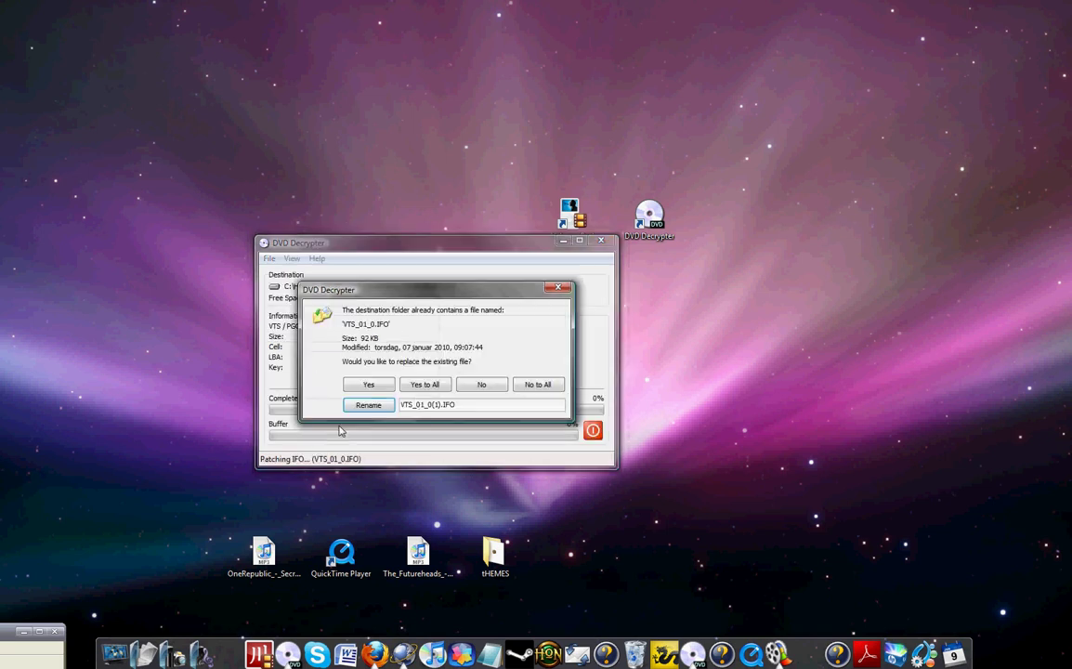
click(424, 385)
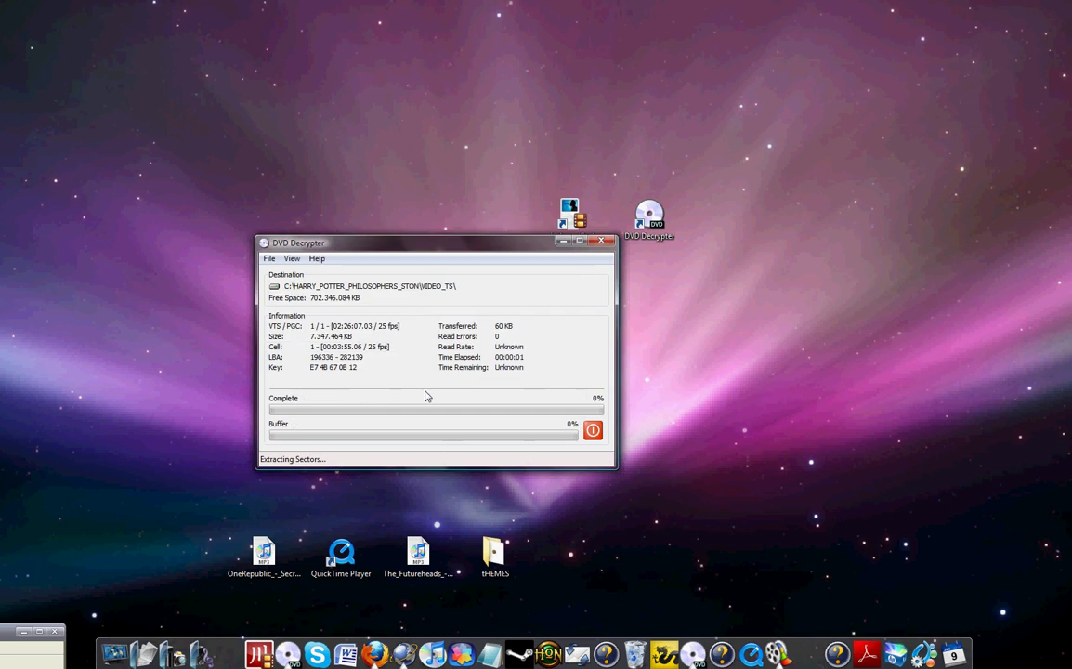
Step: Abort the running rip, deleting the incomplete VTS_01_1.VOB file, and close DVD Decrypter
click(593, 432)
click(429, 372)
key(Escape)
click(381, 373)
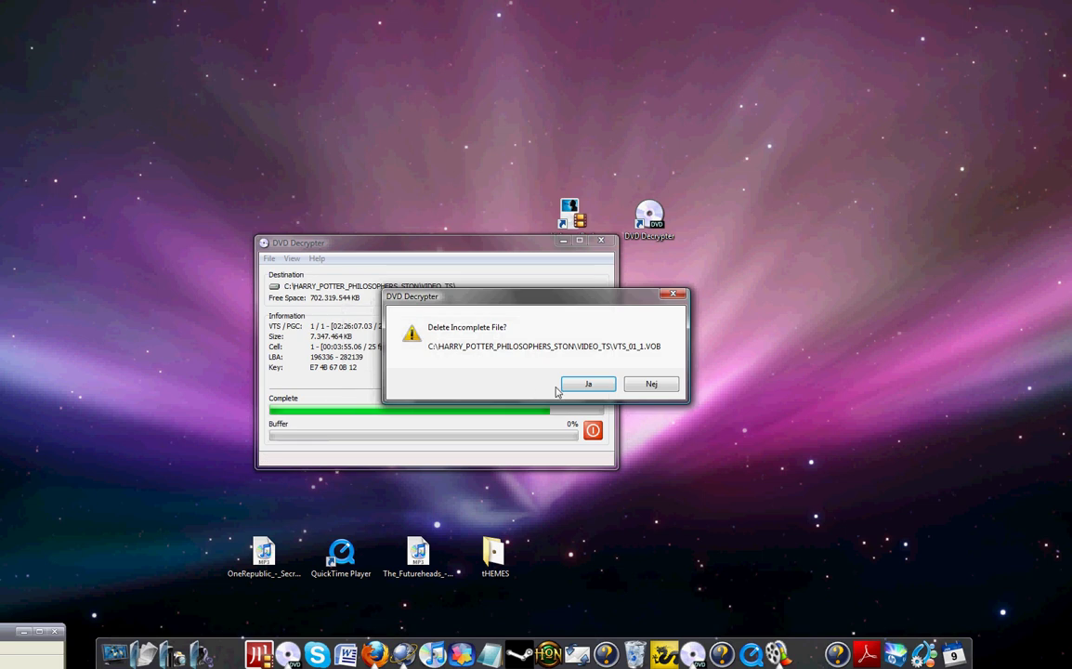
click(565, 387)
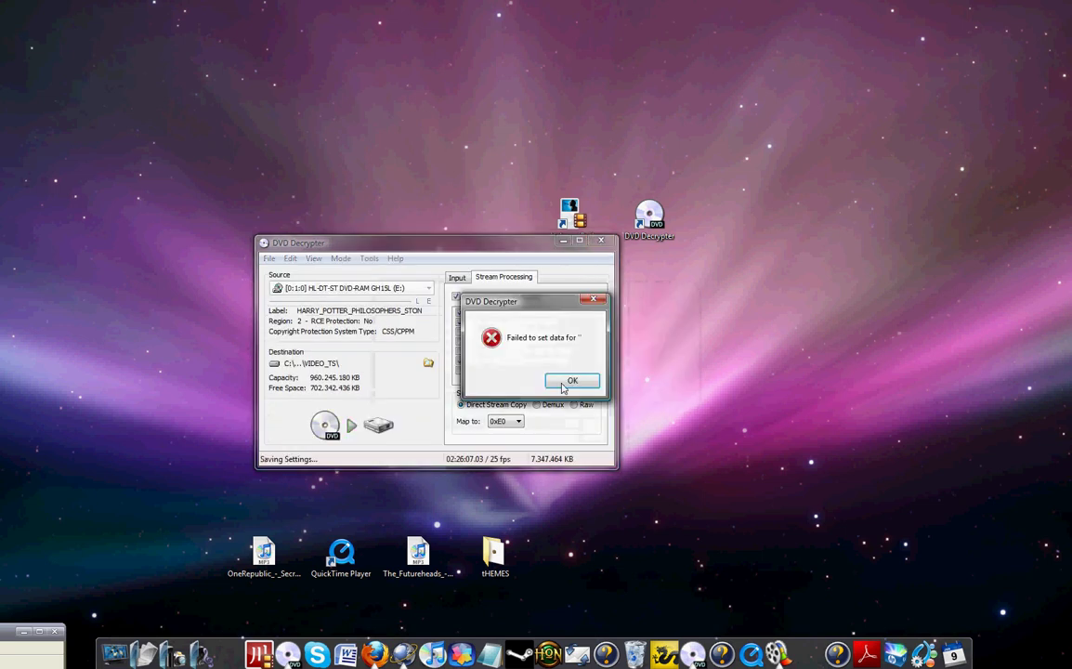
click(562, 387)
click(630, 382)
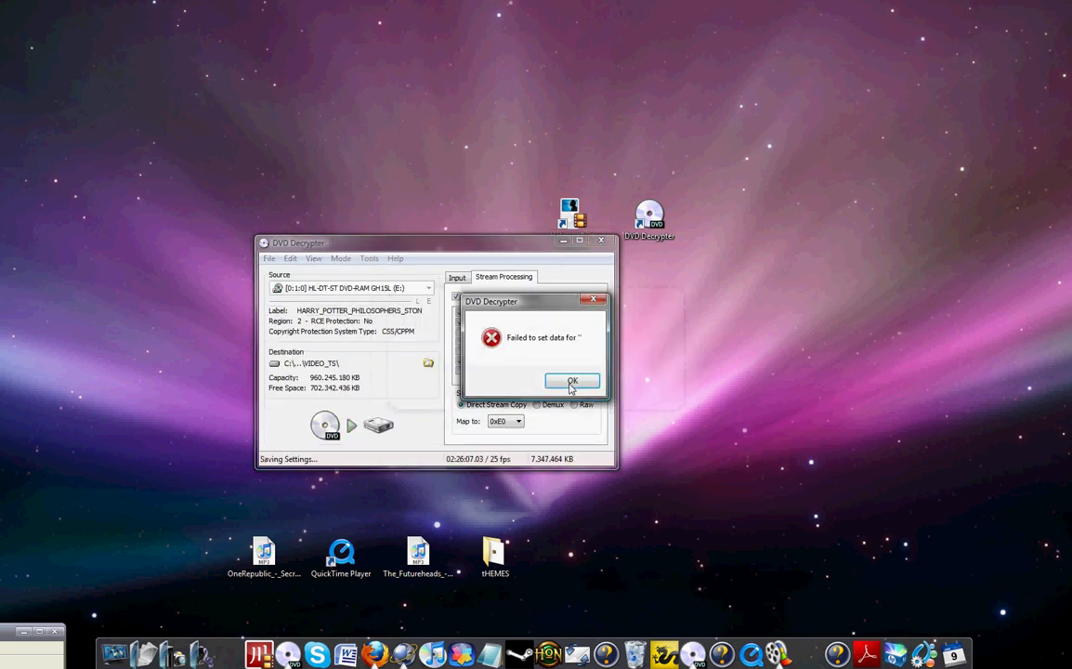
click(571, 382)
Step: Launch Videora iPod Converter from the desktop, centre its window and open the video file conversion page
click(565, 221)
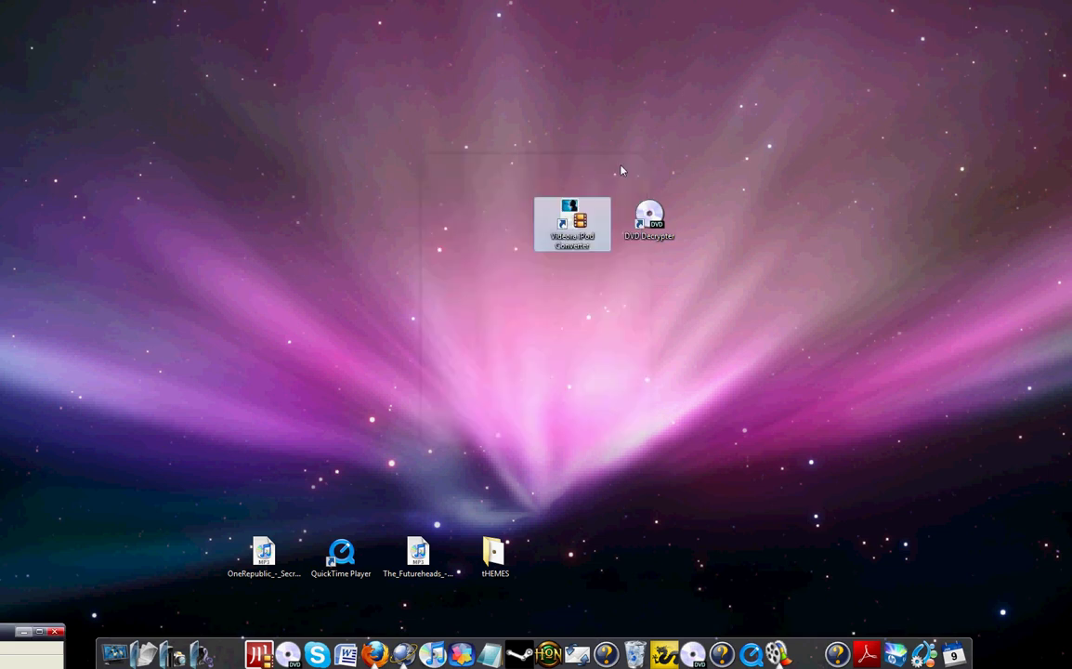
double_click(555, 232)
drag(366, 86, 576, 112)
click(277, 298)
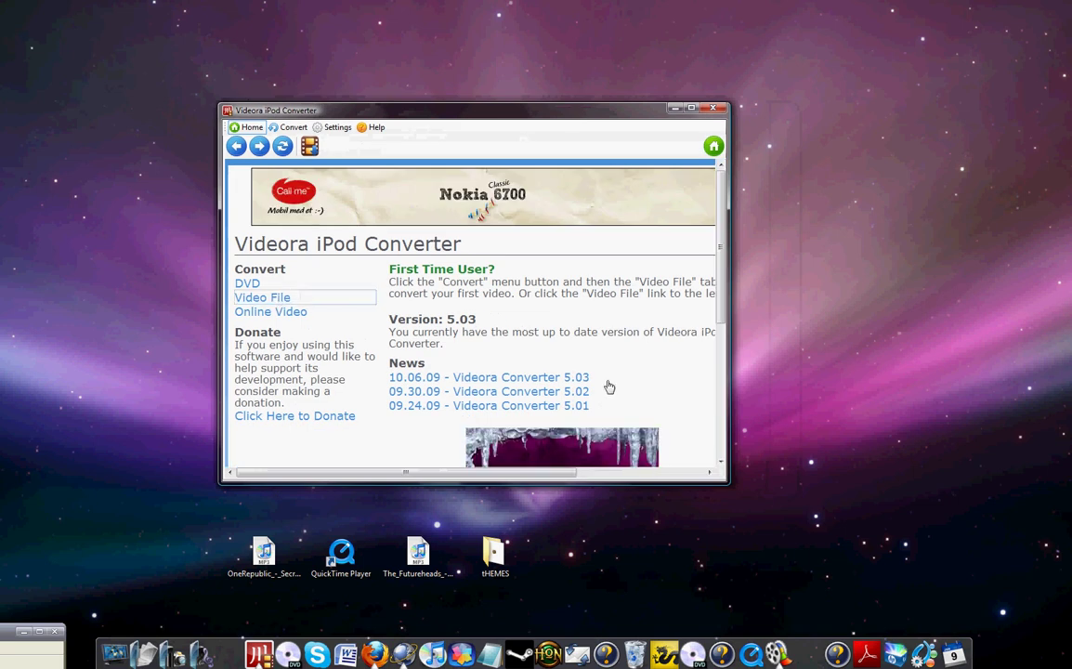
Step: Move the recorder window out of the way and reposition the Videora iPod Converter window
click(38, 632)
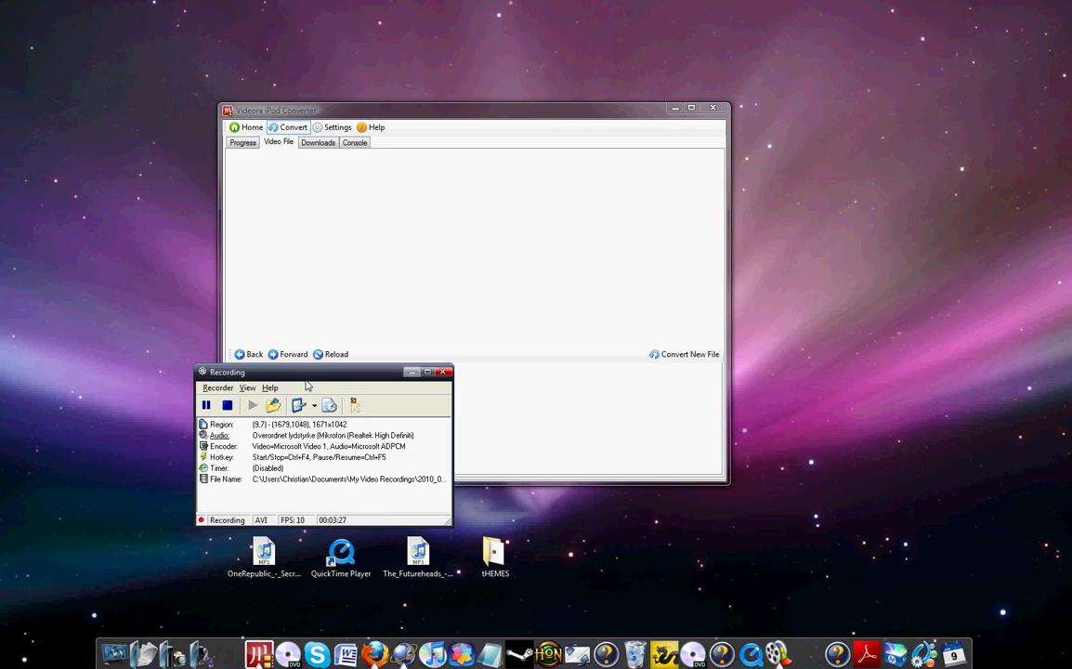
drag(308, 374, 9, 595)
drag(413, 118, 456, 108)
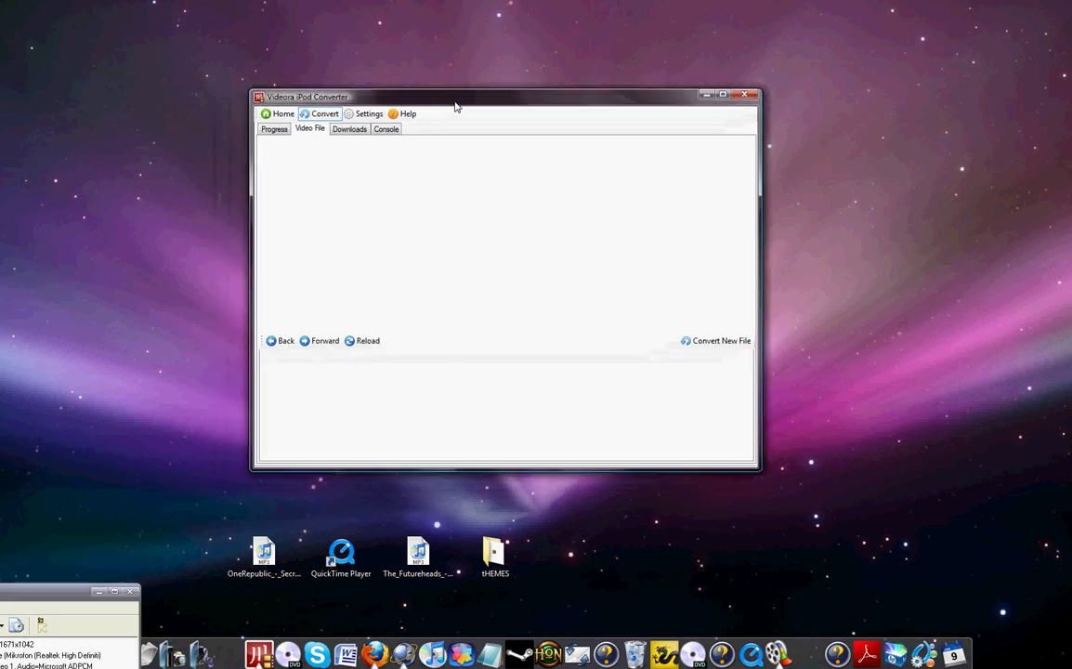
Step: Start a new file conversion in Power Mode
click(711, 340)
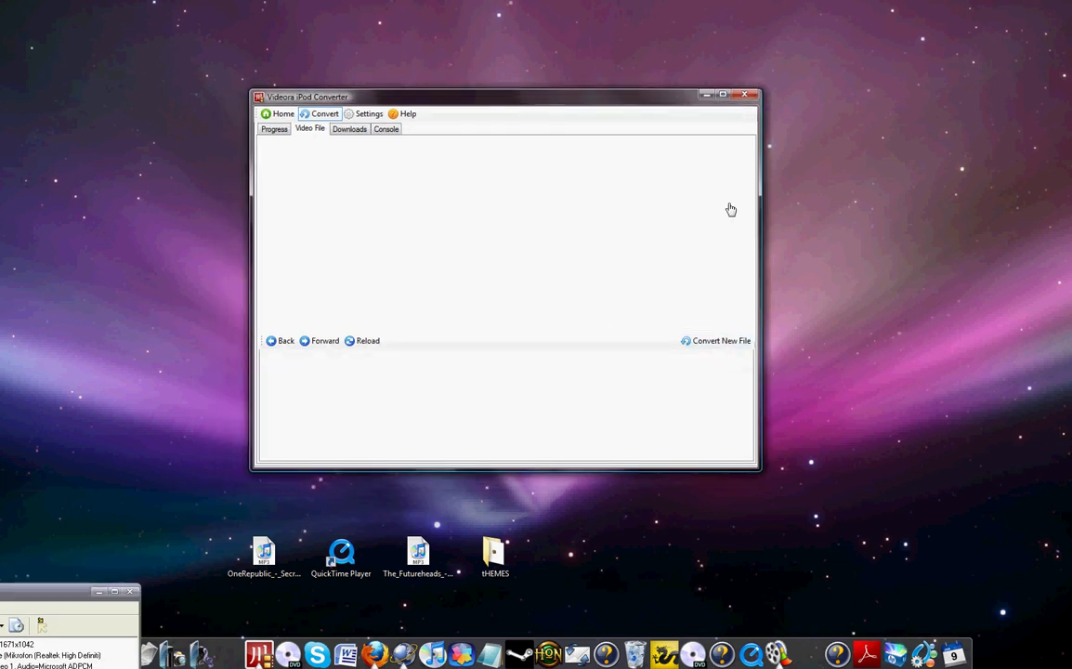
scroll(426, 297, down, 3)
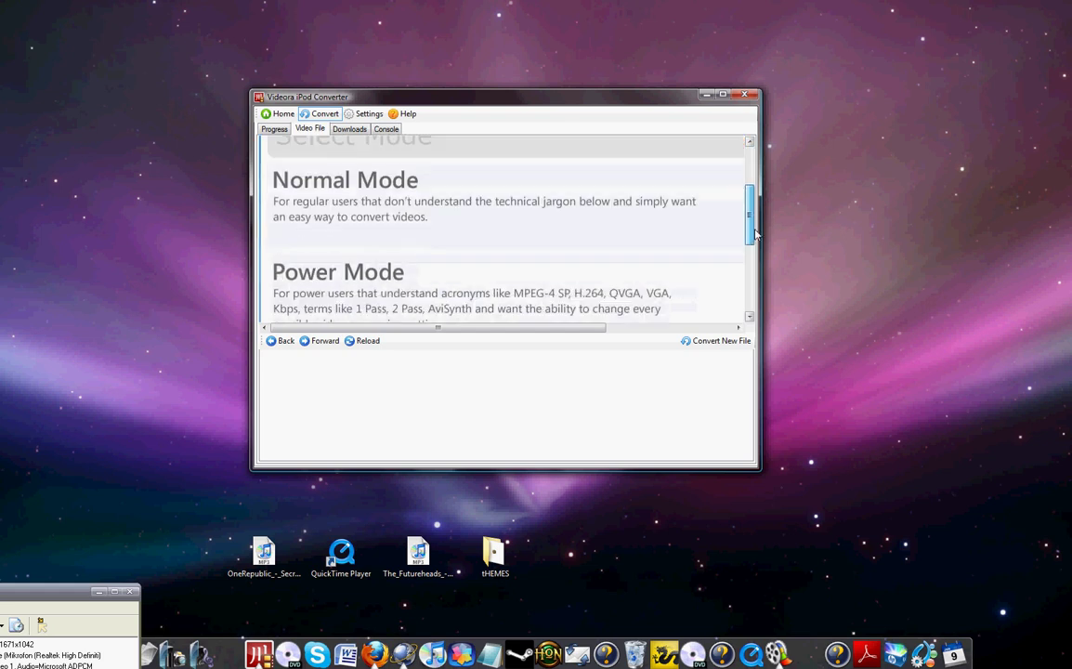
click(372, 261)
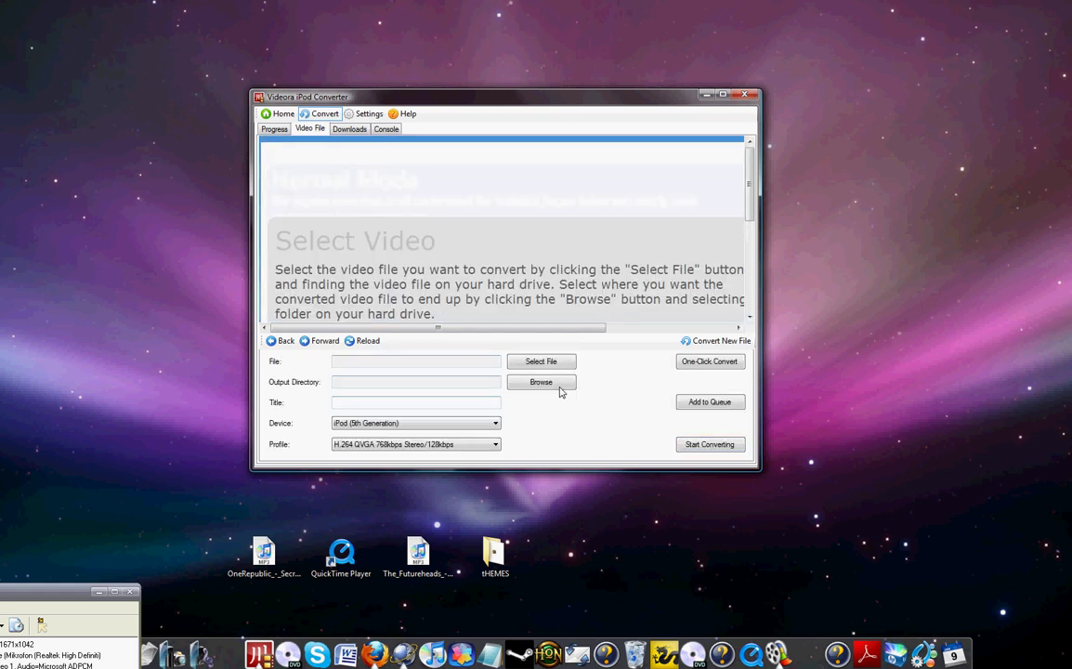
click(541, 363)
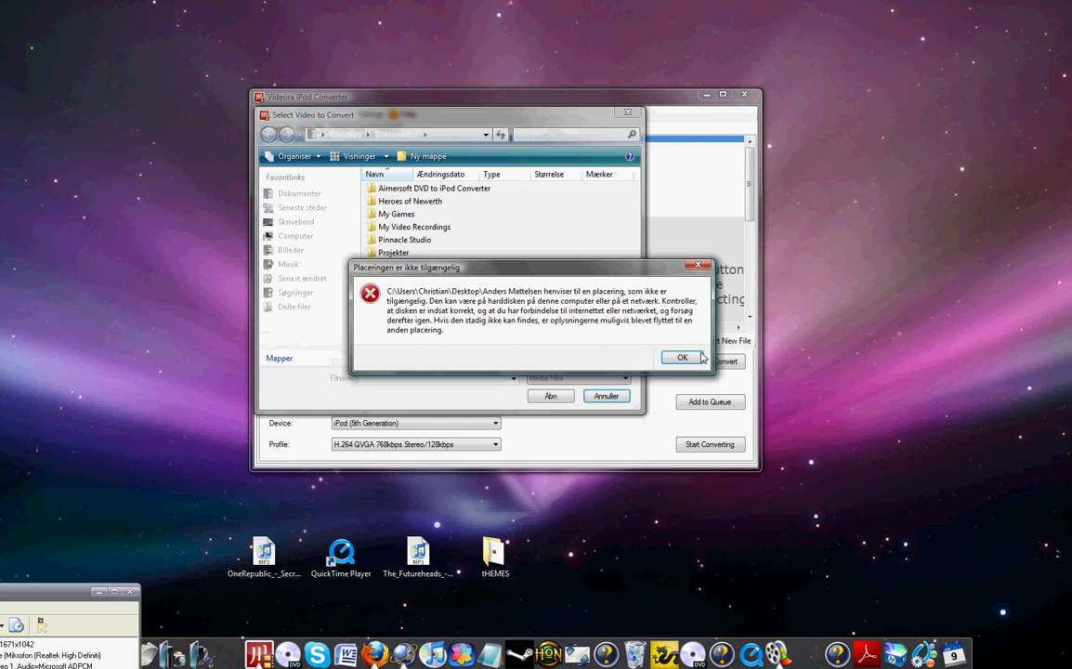
key(Return)
click(296, 222)
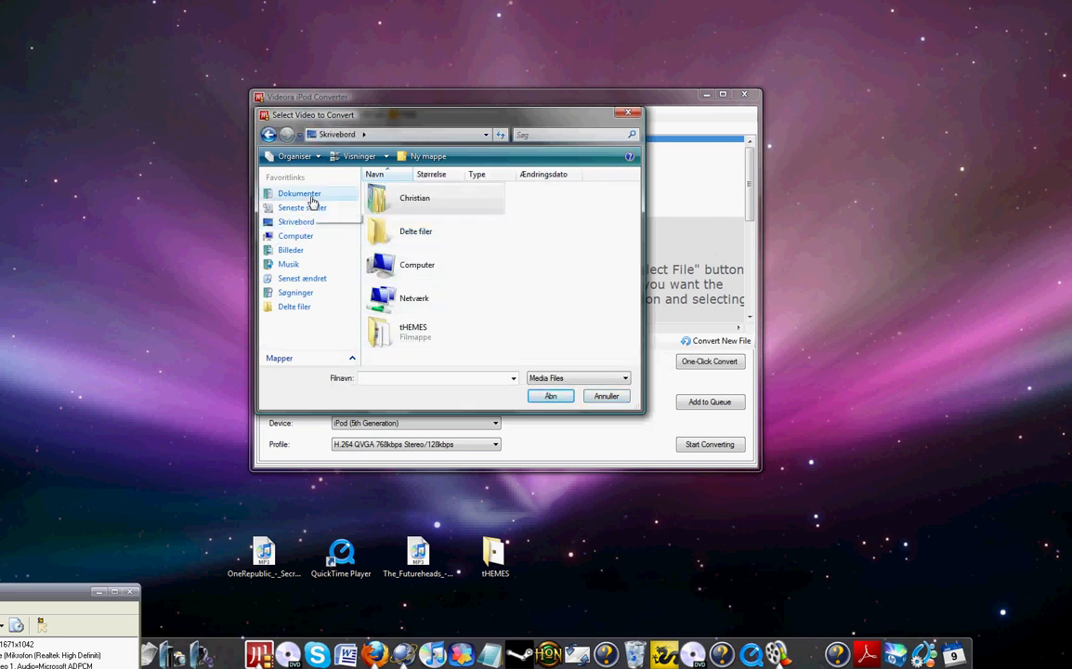
click(314, 278)
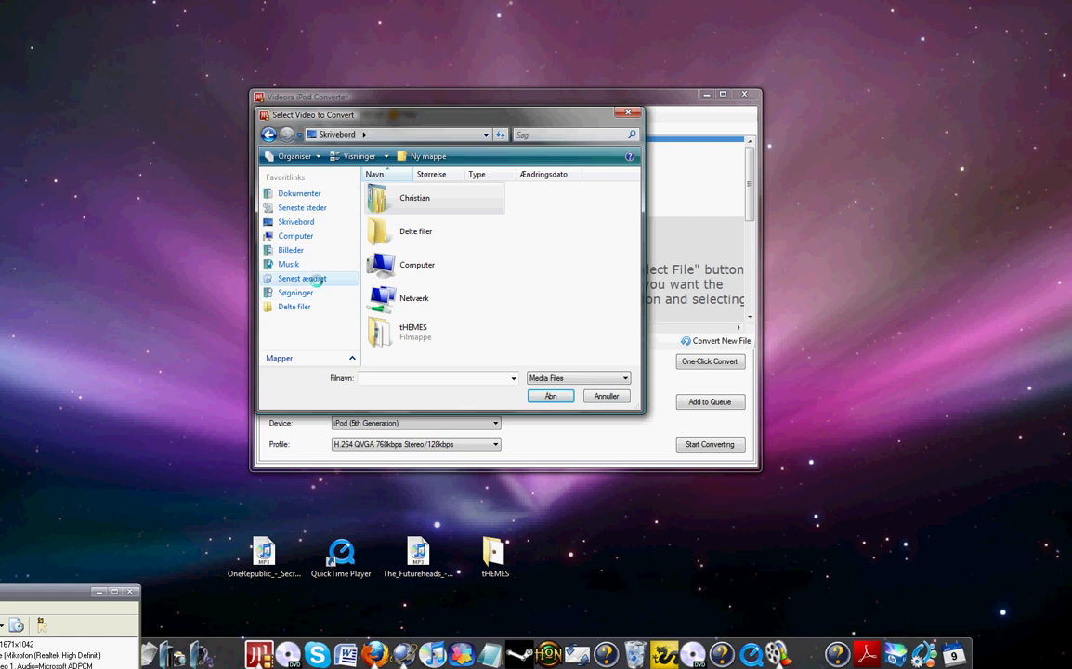
click(625, 112)
Step: Set the conversion device to iPhone 3G with the profile H.264 480x320 768kbps Stereo/128kbps
click(390, 404)
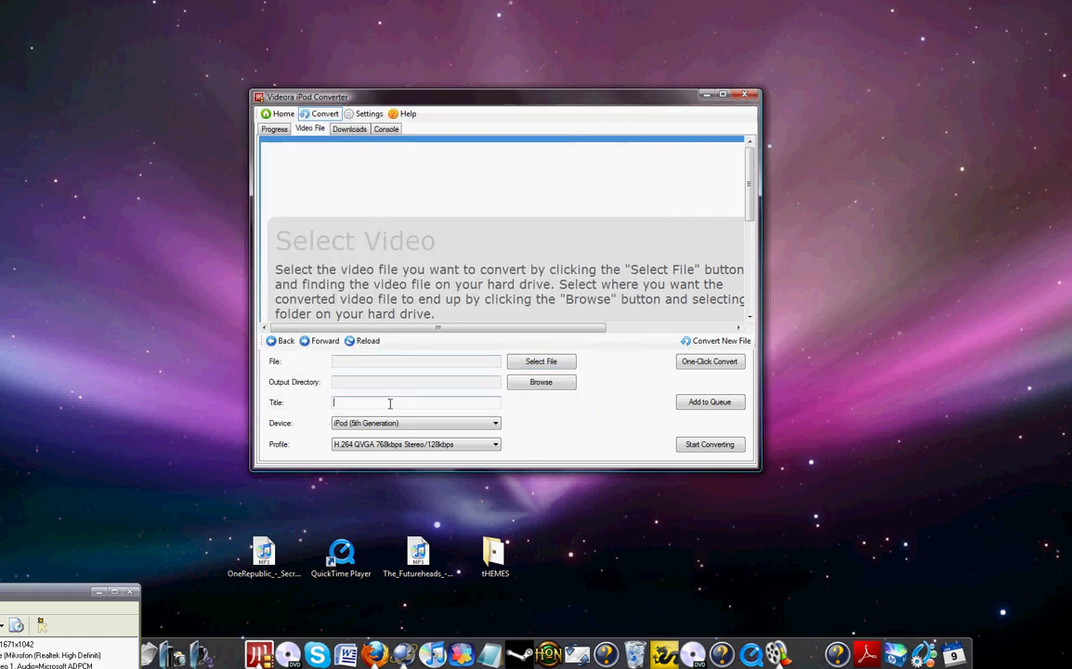
click(413, 423)
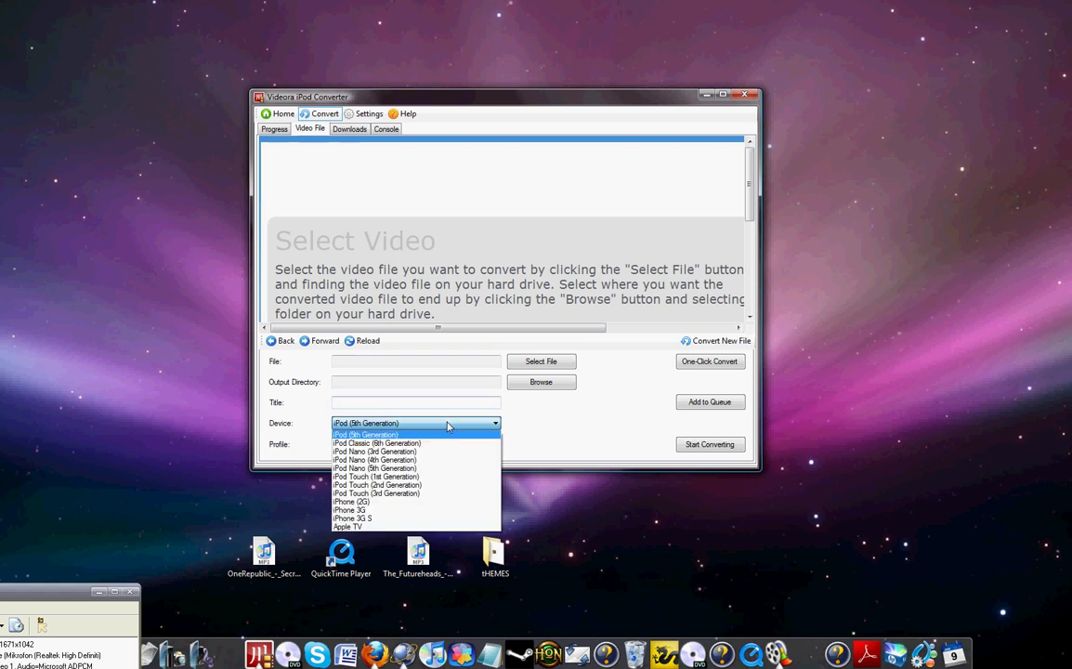
click(351, 511)
click(349, 444)
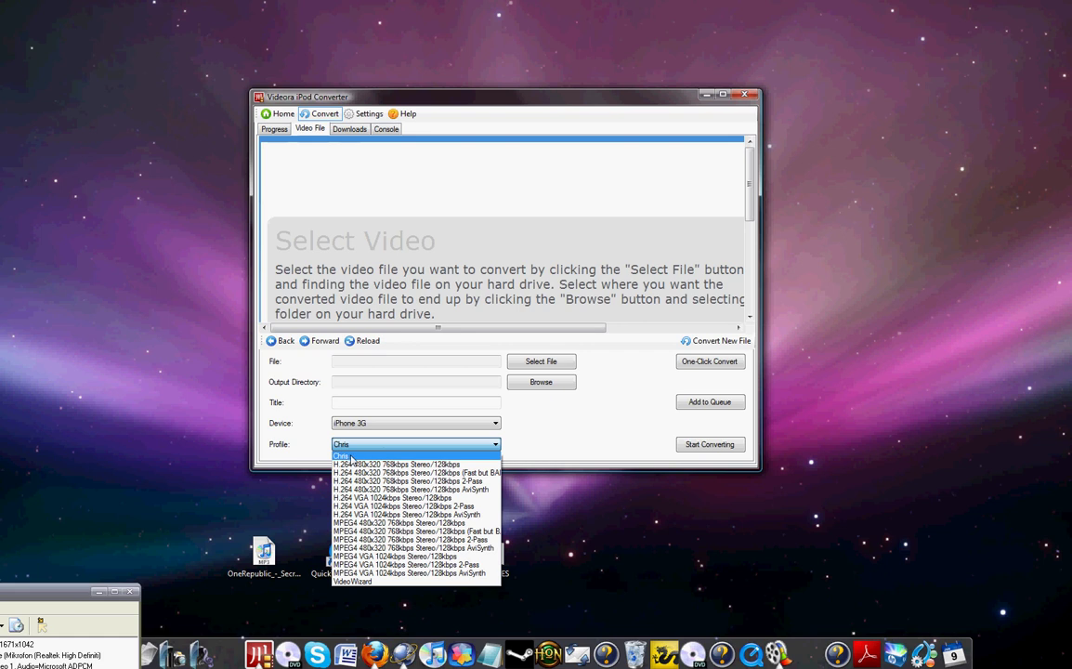
click(395, 463)
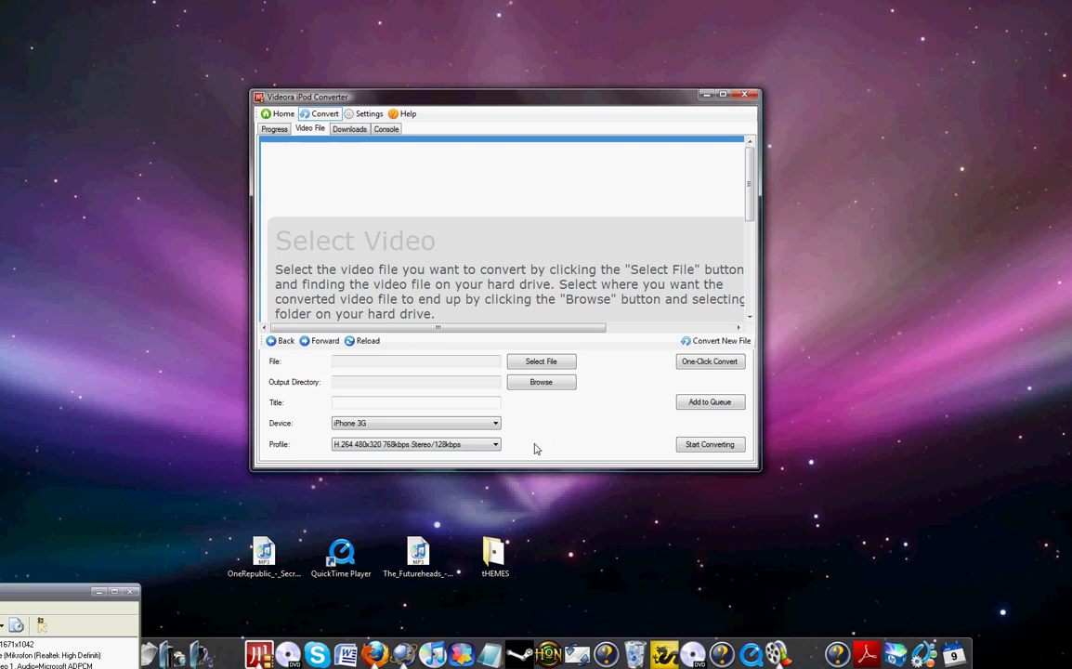
click(495, 444)
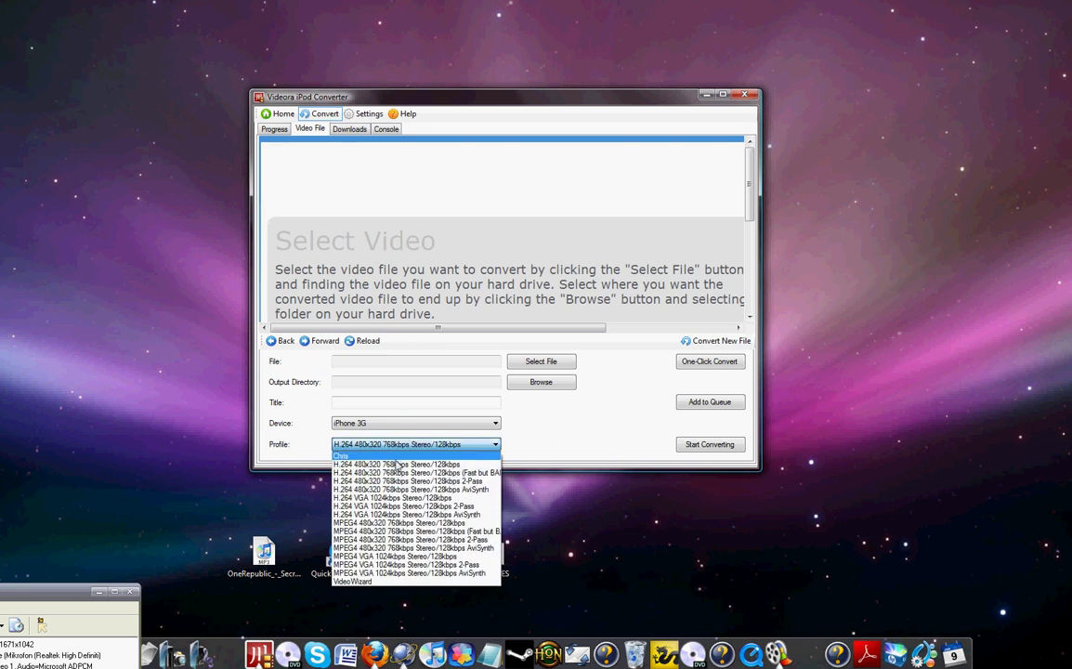
click(690, 426)
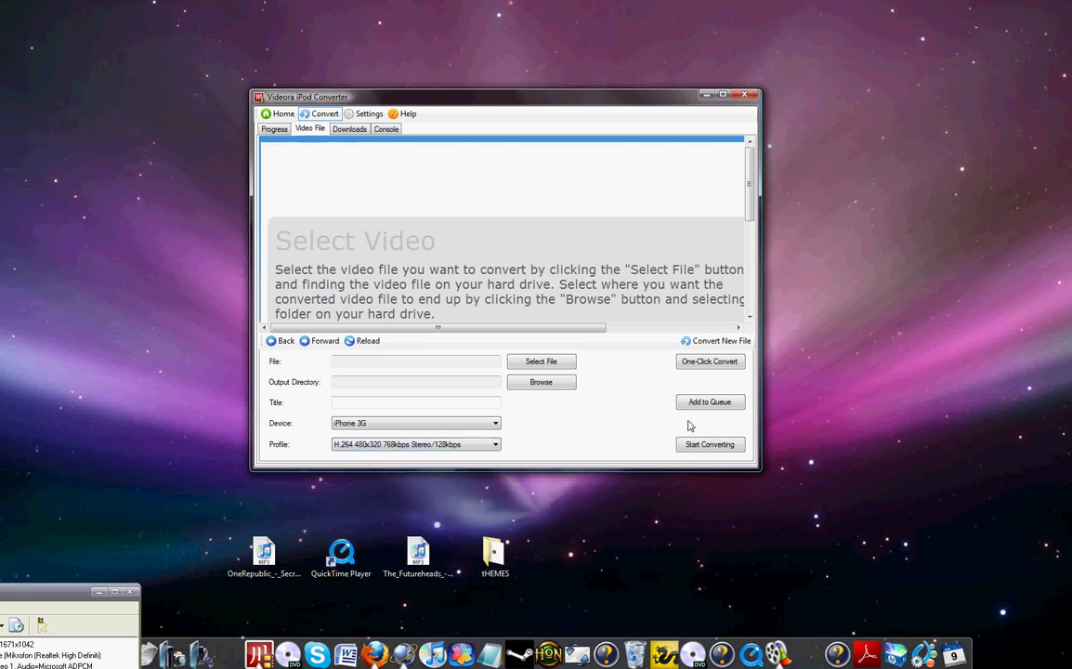
Step: Try to start the conversion without a source file, and close Videora iPod Converter
click(703, 445)
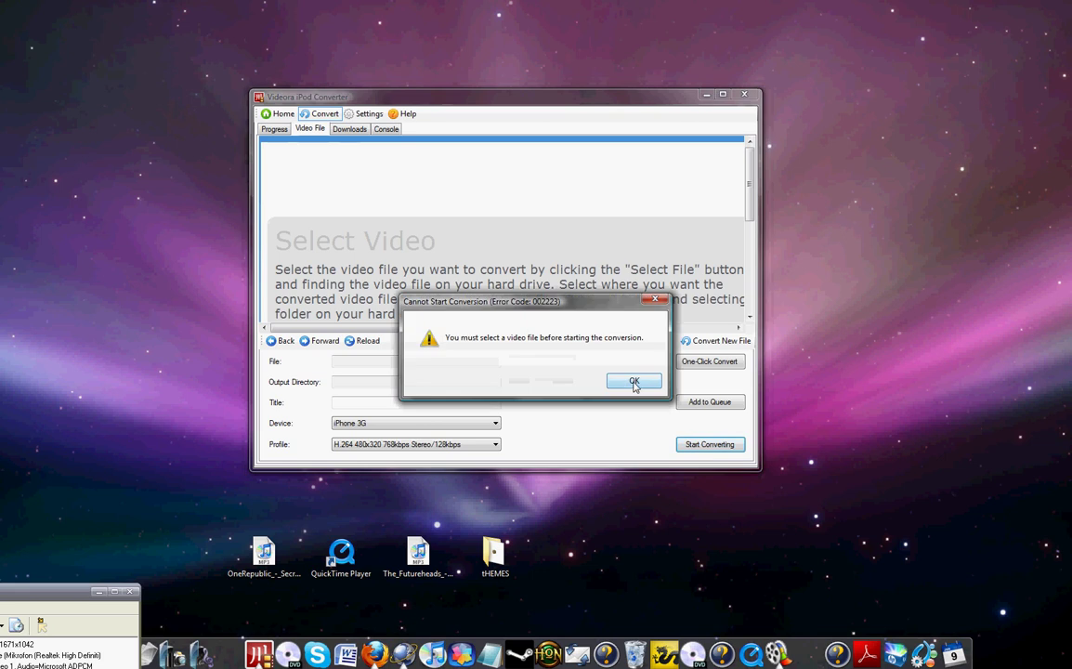
click(634, 382)
click(747, 94)
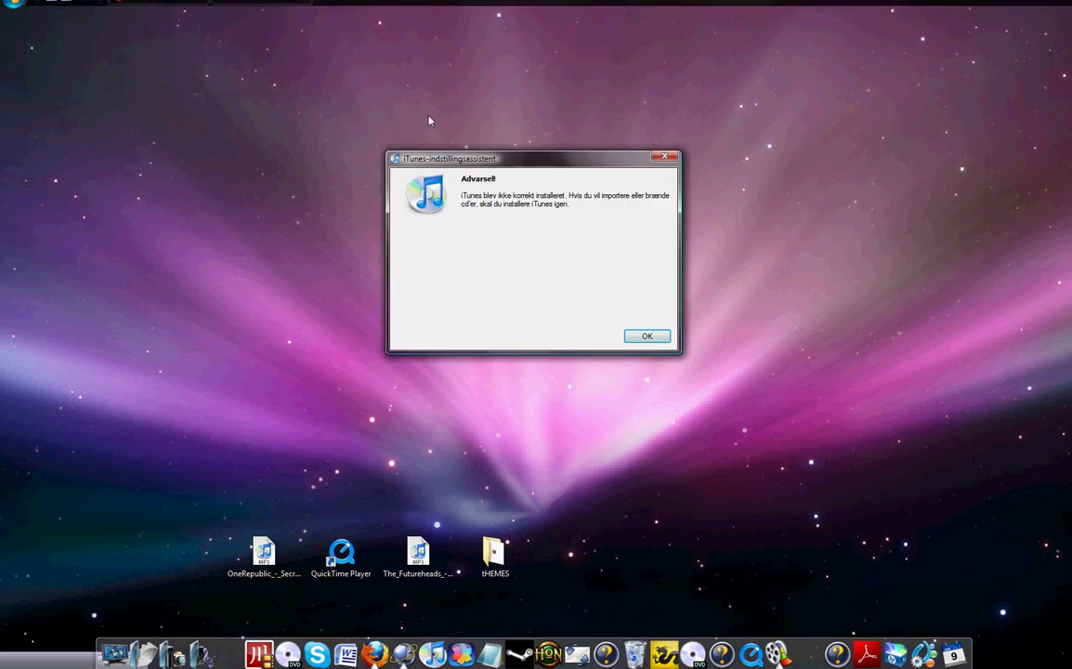
Step: Dismiss the iTunes setup warning and look through the Film library in list, Cover Flow and grid views
click(644, 335)
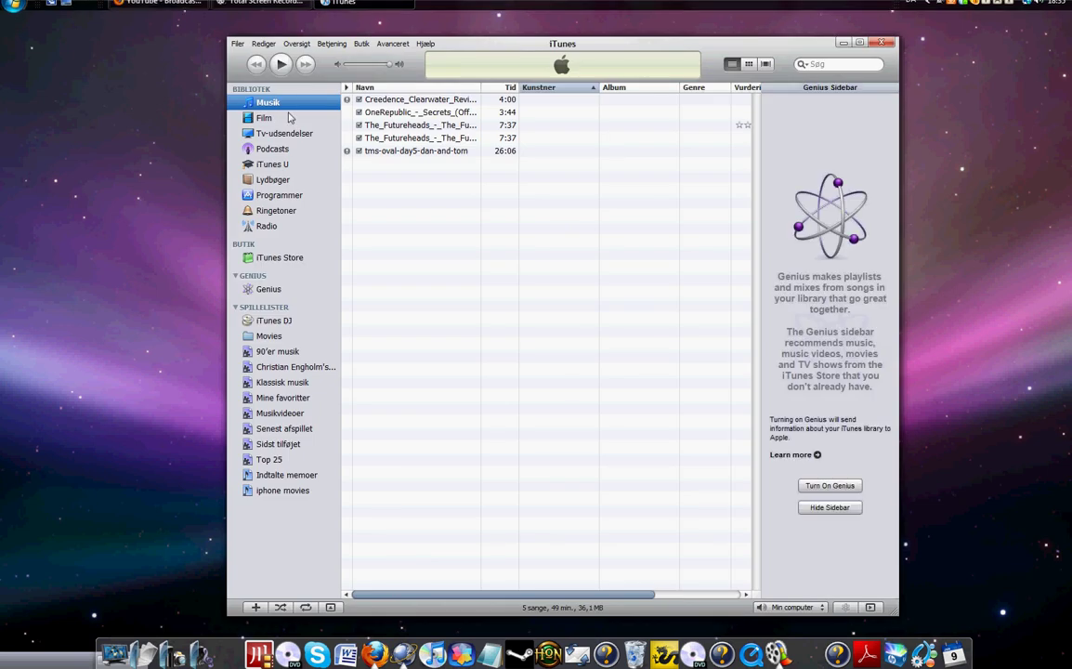
click(265, 119)
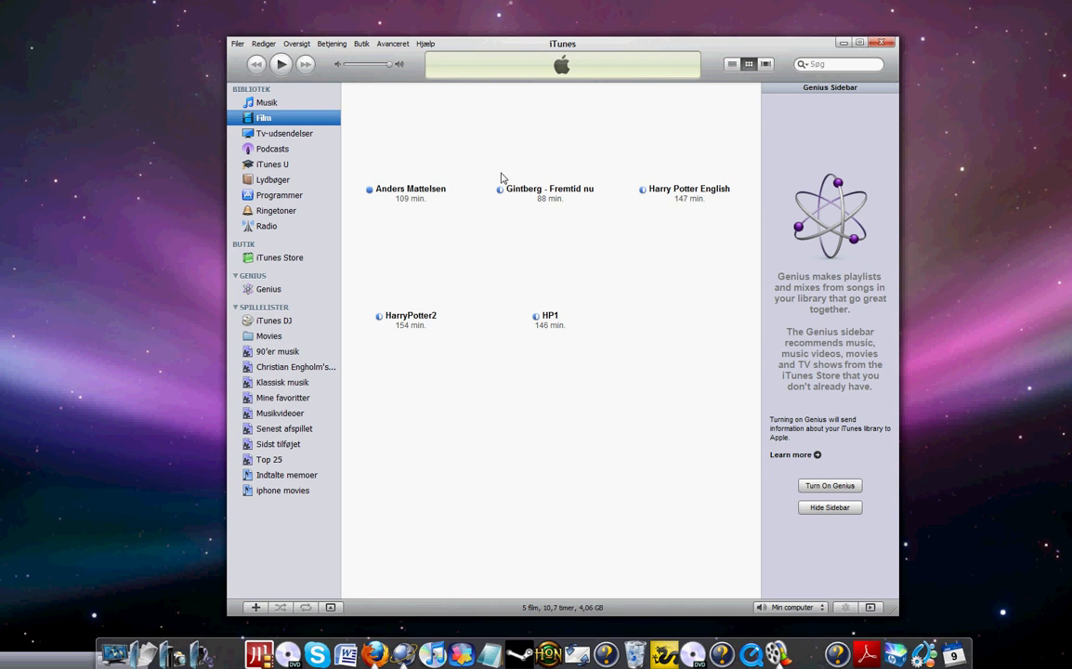
click(653, 298)
click(733, 64)
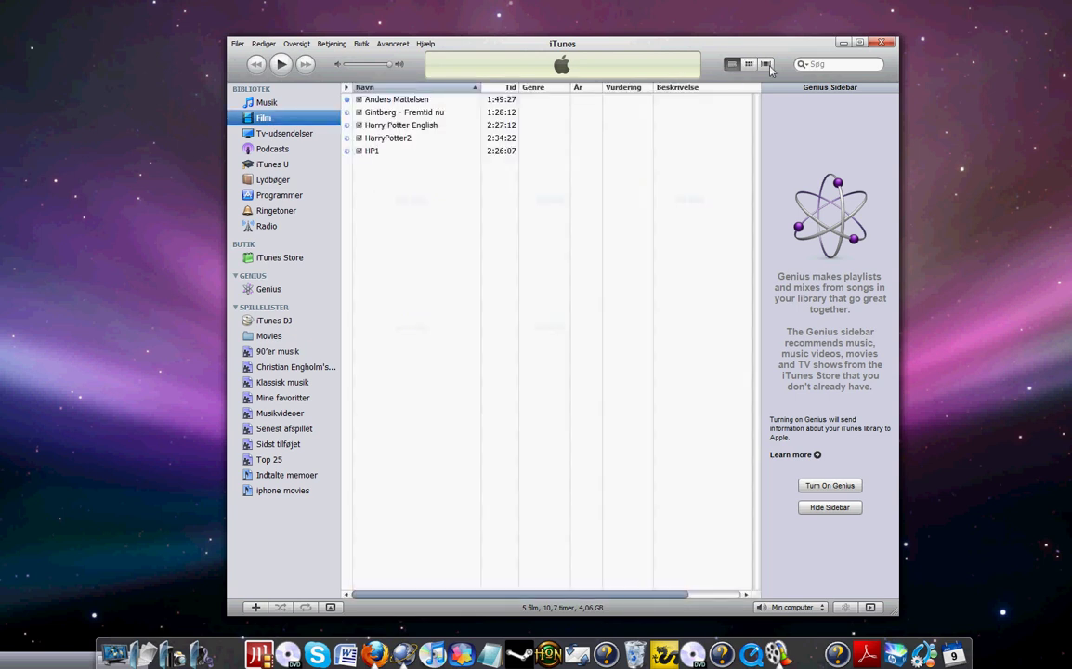
click(766, 64)
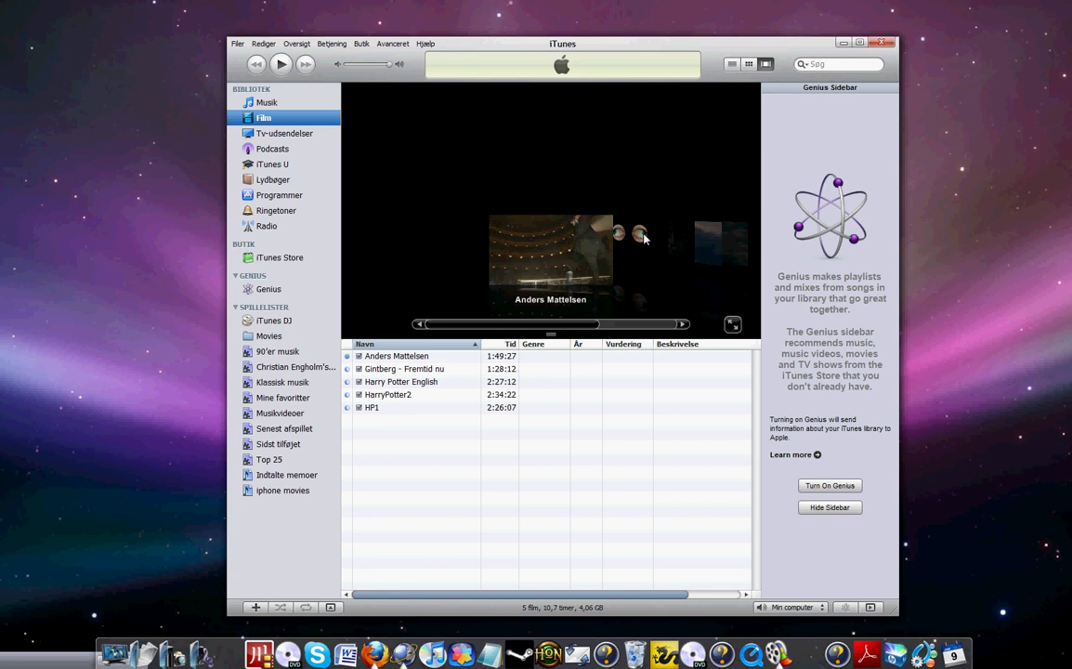
click(749, 64)
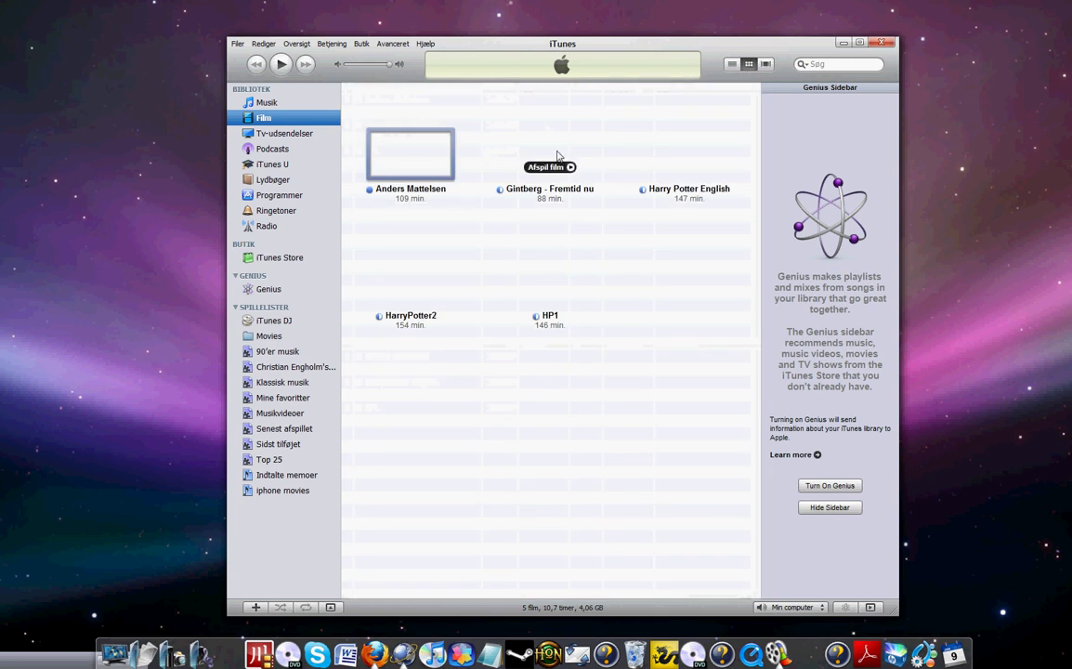
Step: Play the film Harry Potter English from the library, and shrink and reposition the iTunes window
mouse_move(557, 269)
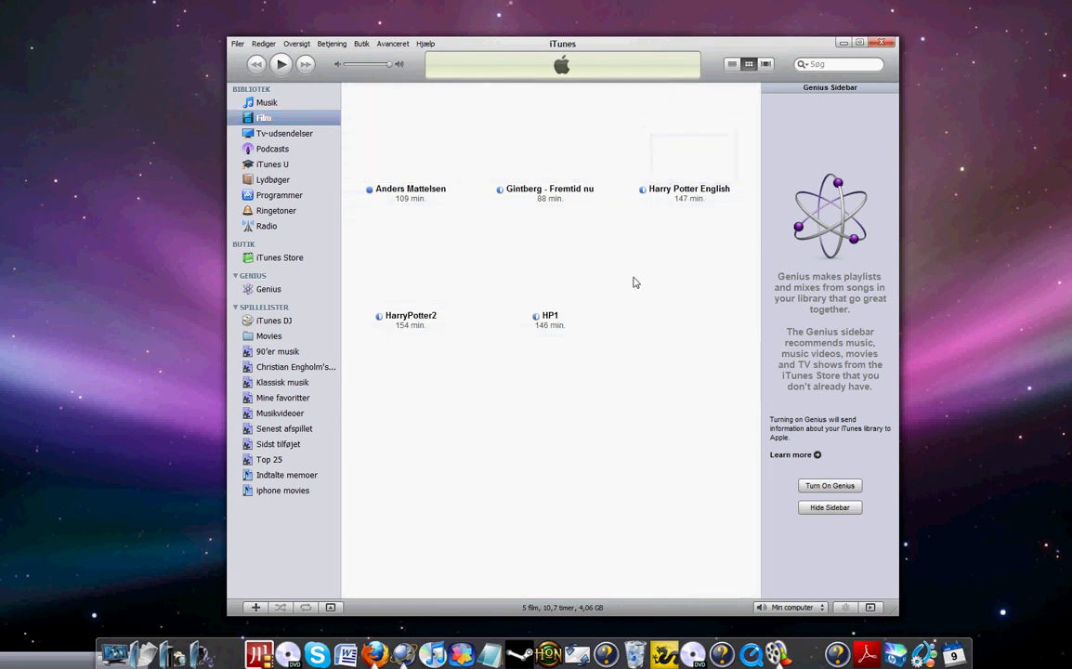
mouse_move(710, 167)
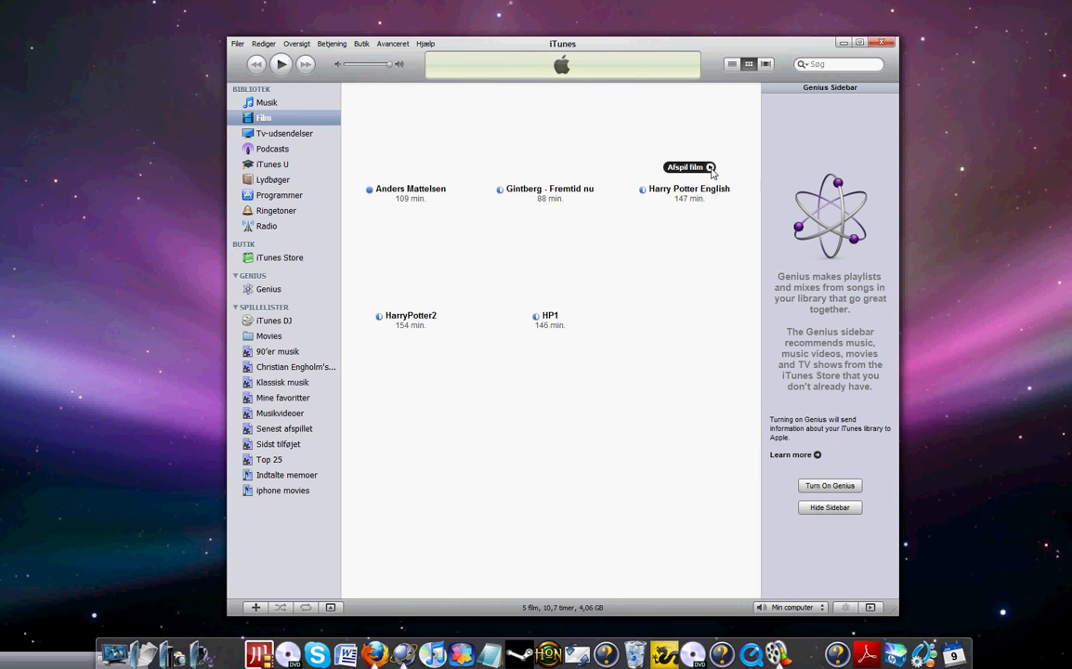
click(710, 167)
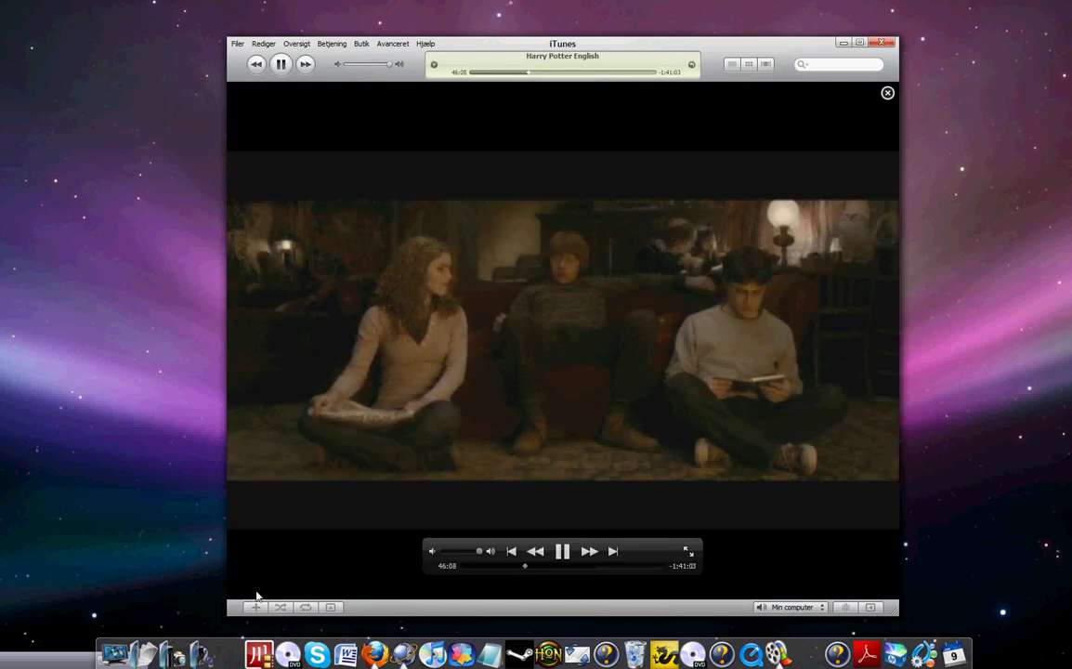
drag(231, 610, 450, 319)
drag(750, 50, 575, 144)
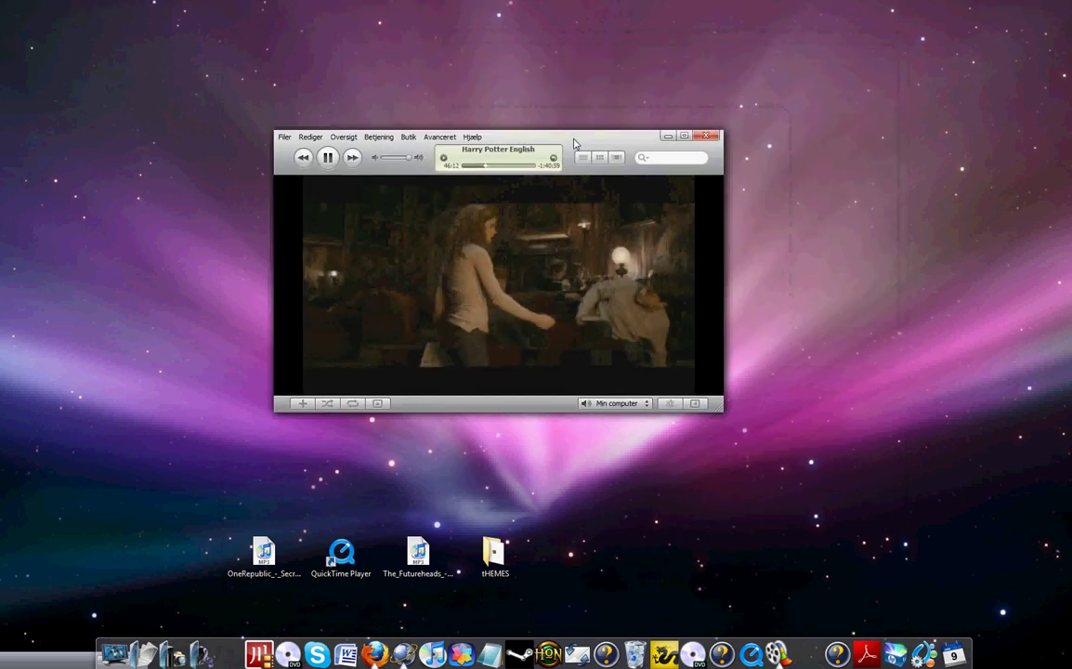
Step: Pause the film and close iTunes, bringing the recorder window back into view
click(329, 158)
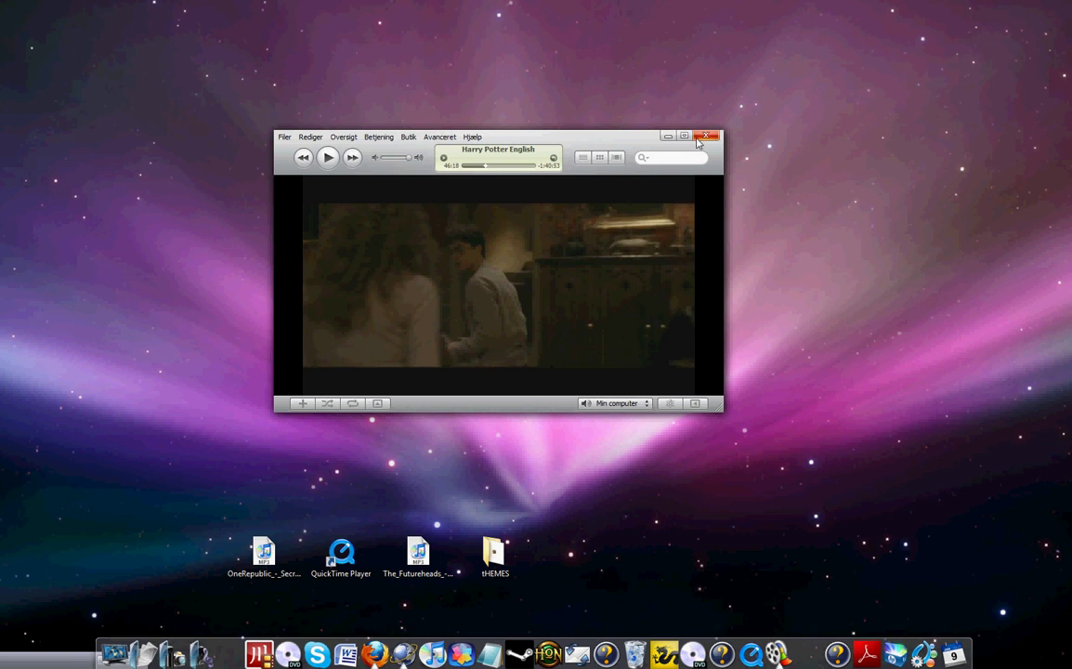
click(706, 138)
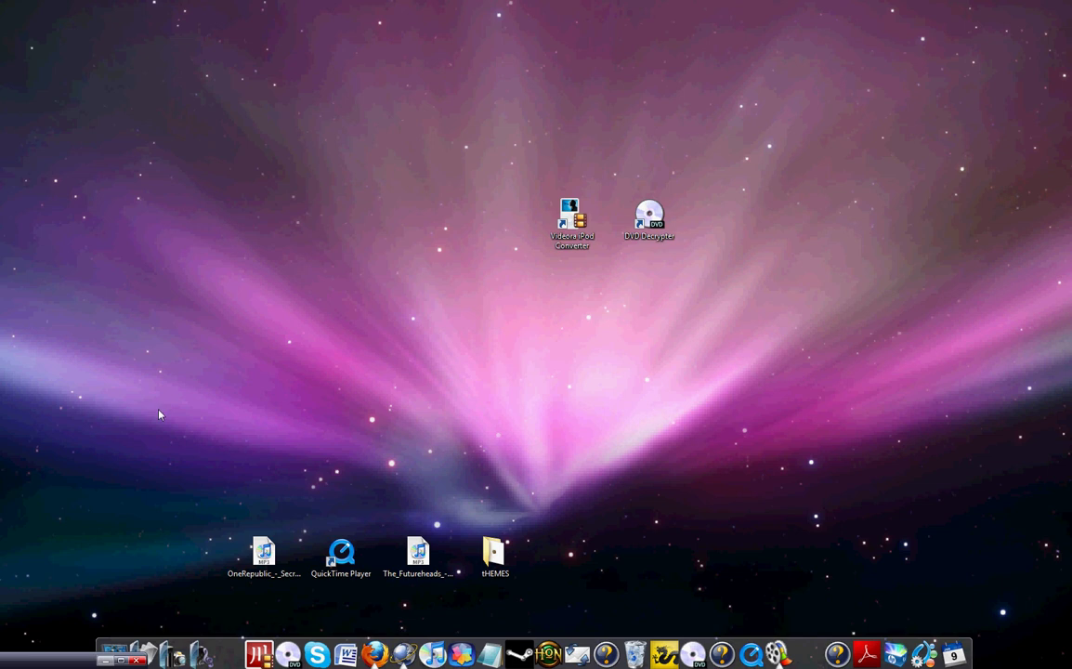
click(53, 663)
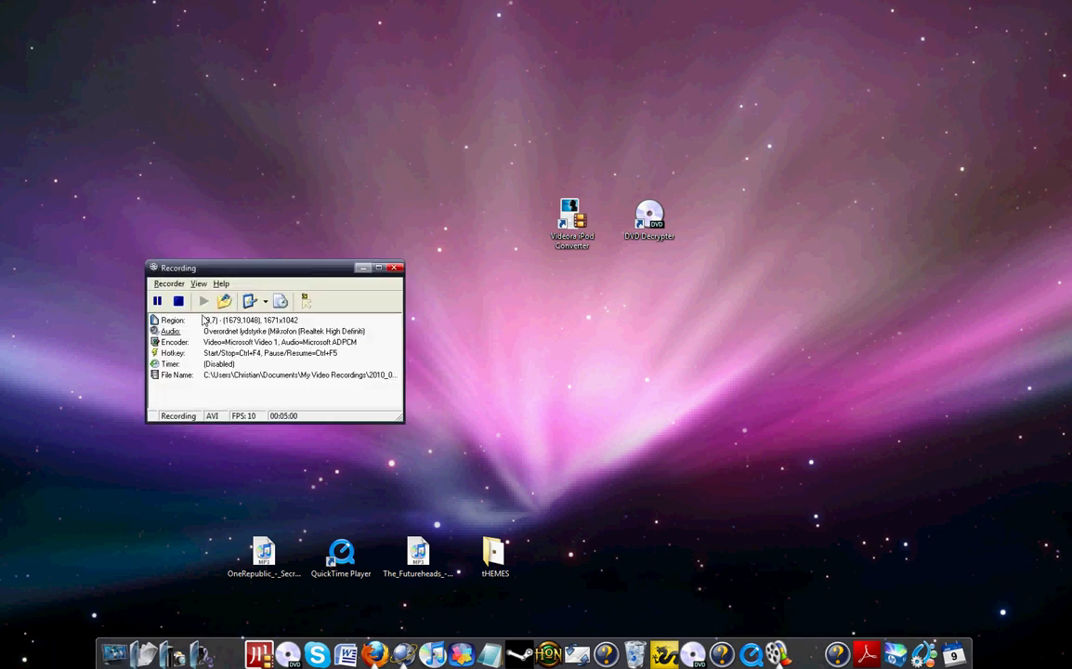